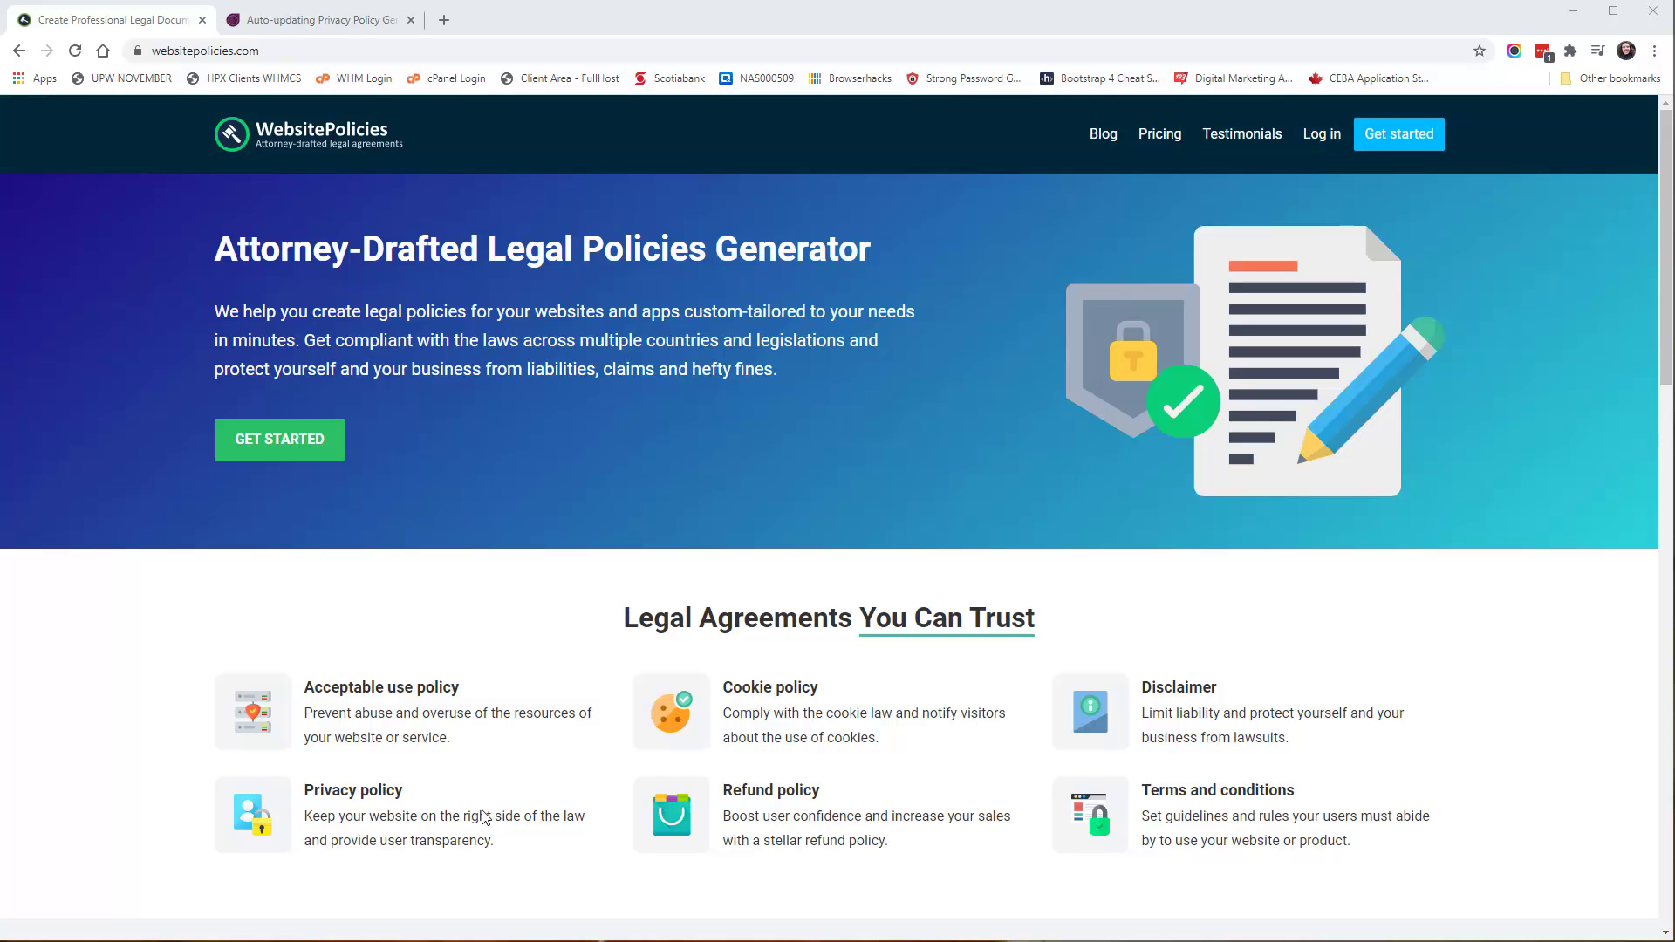
Step: Start creating a privacy policy and set the business location to Canada, British Columbia
left_click(312, 456)
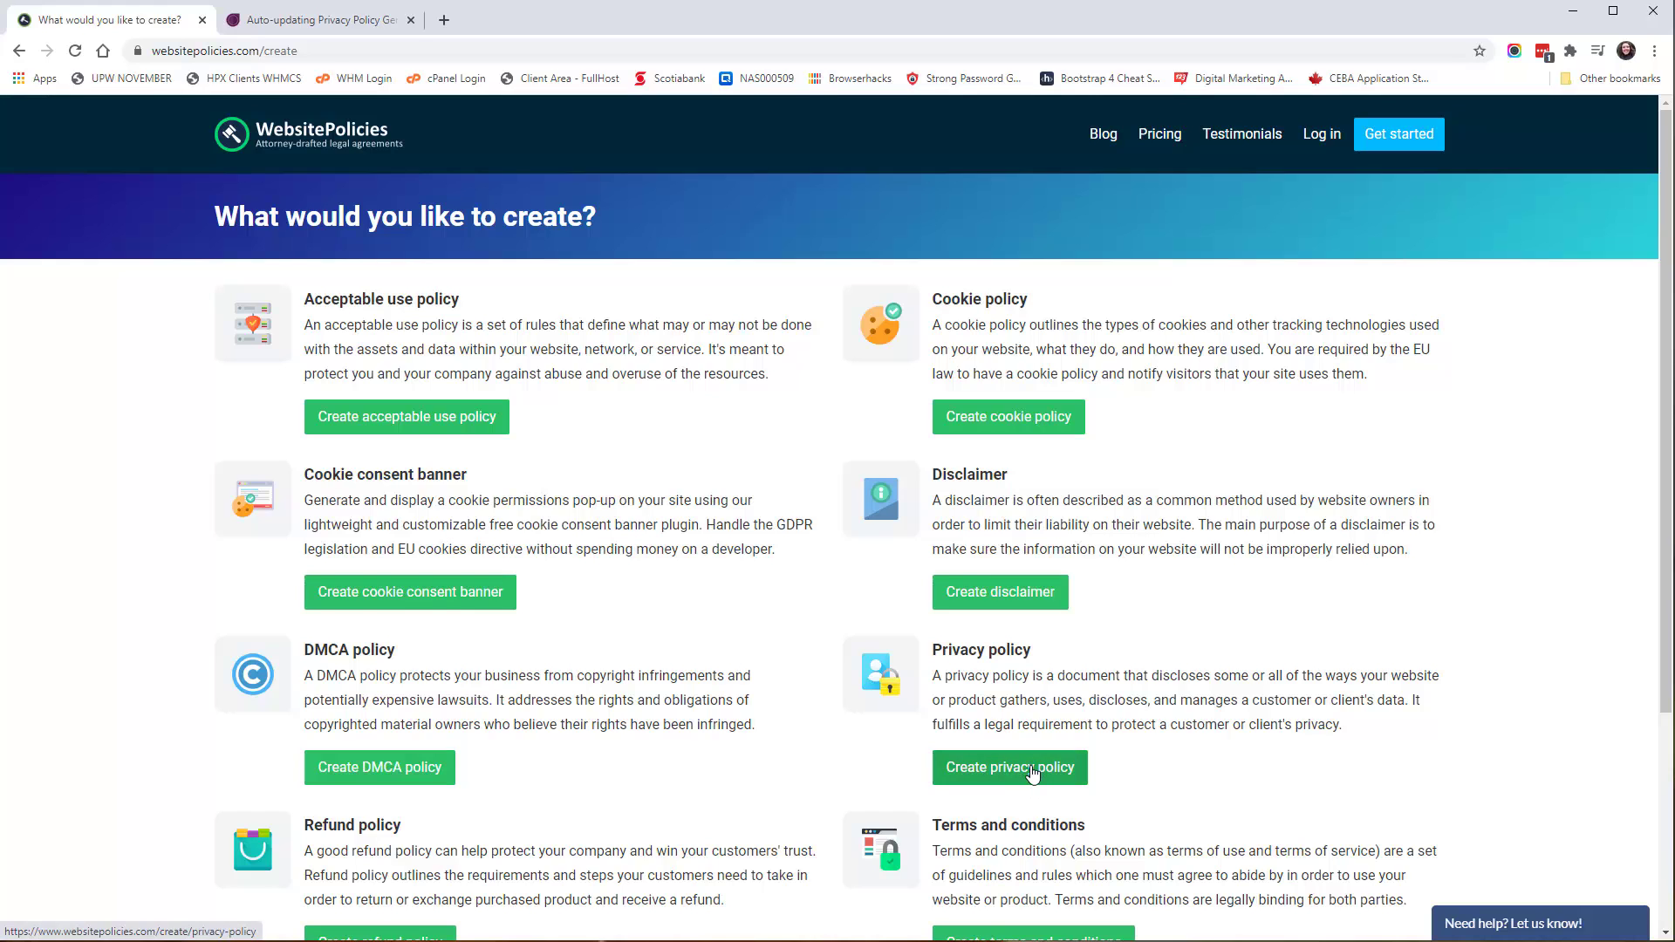
left_click(1032, 774)
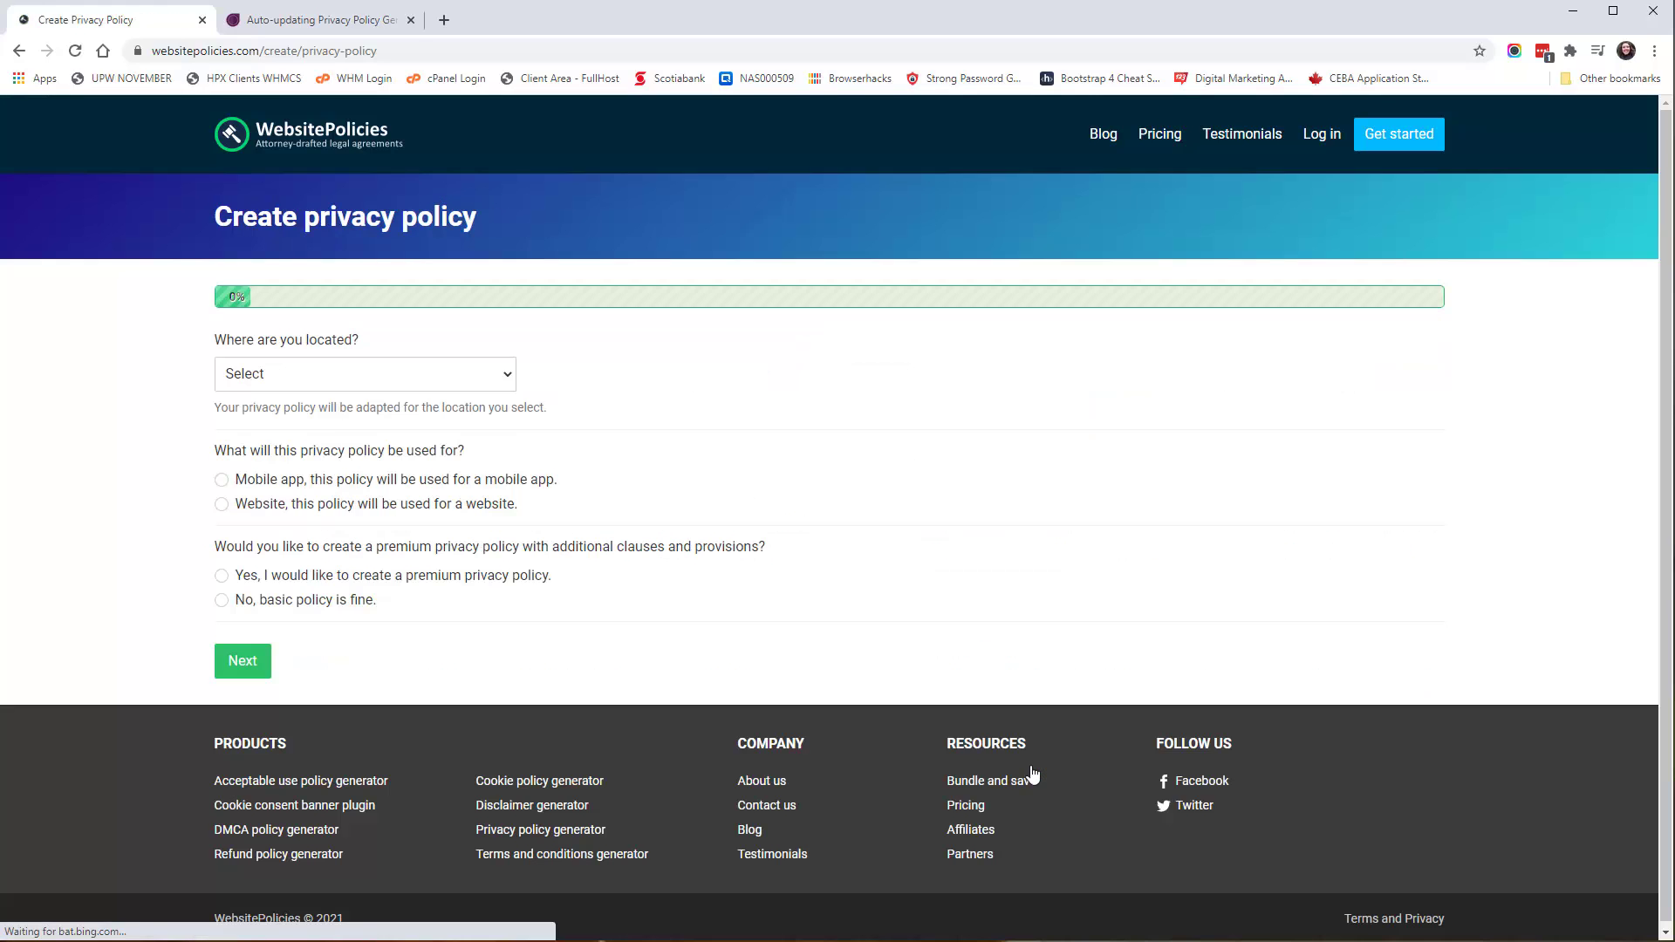
left_click(511, 377)
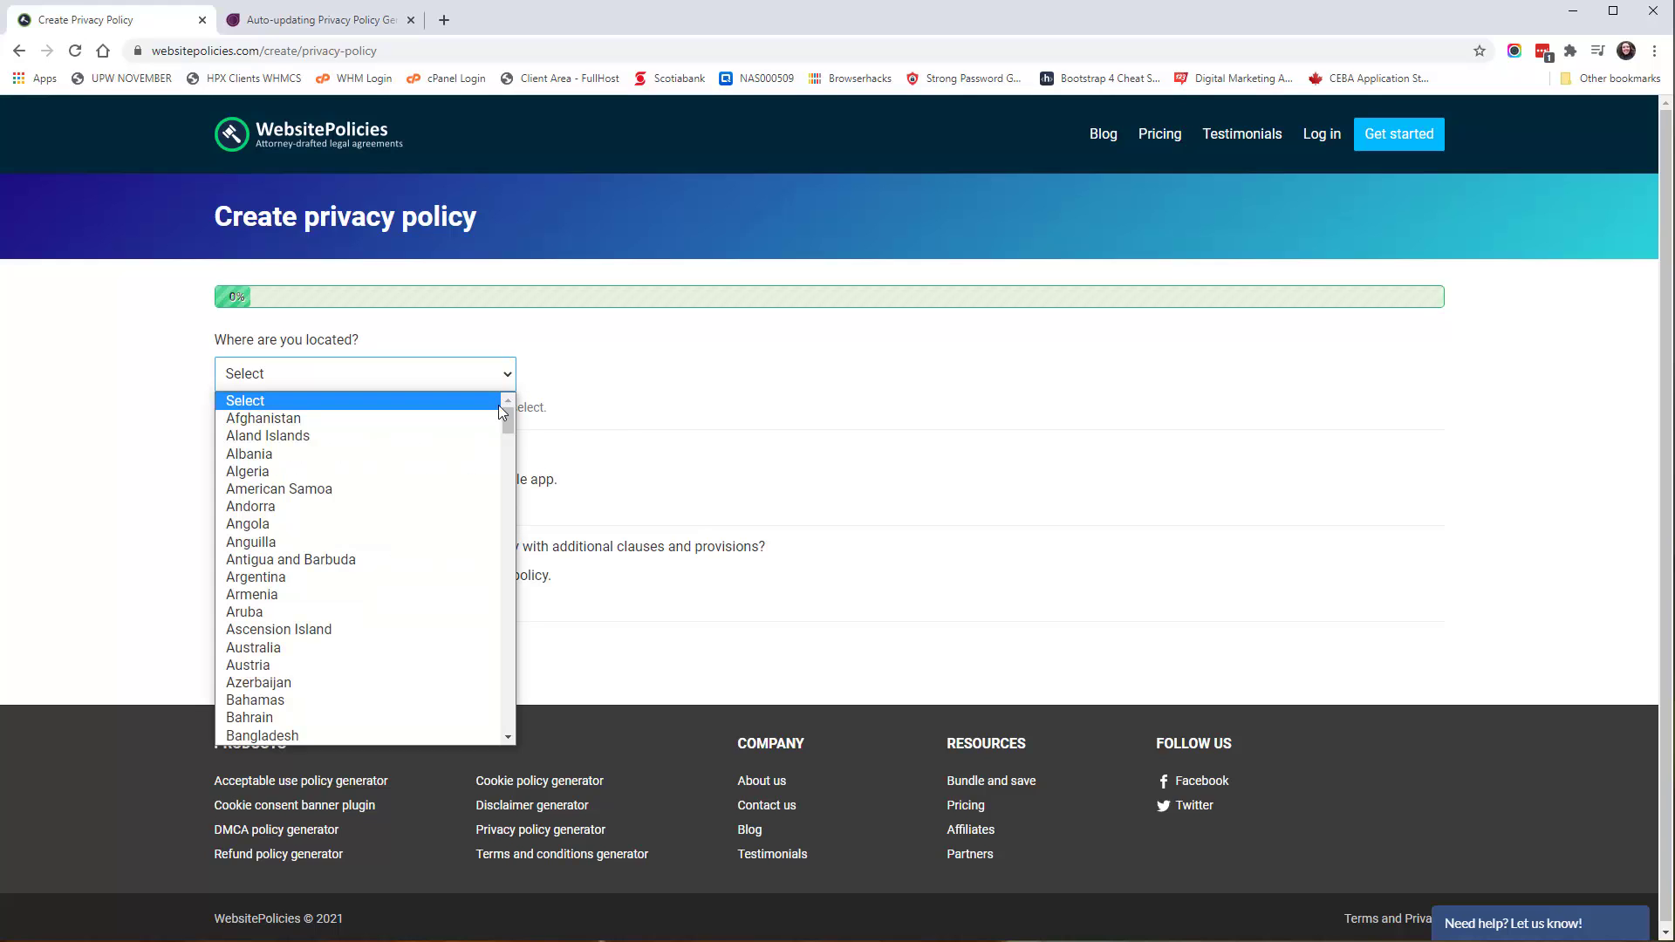
key("c")
key("c")
key("c")
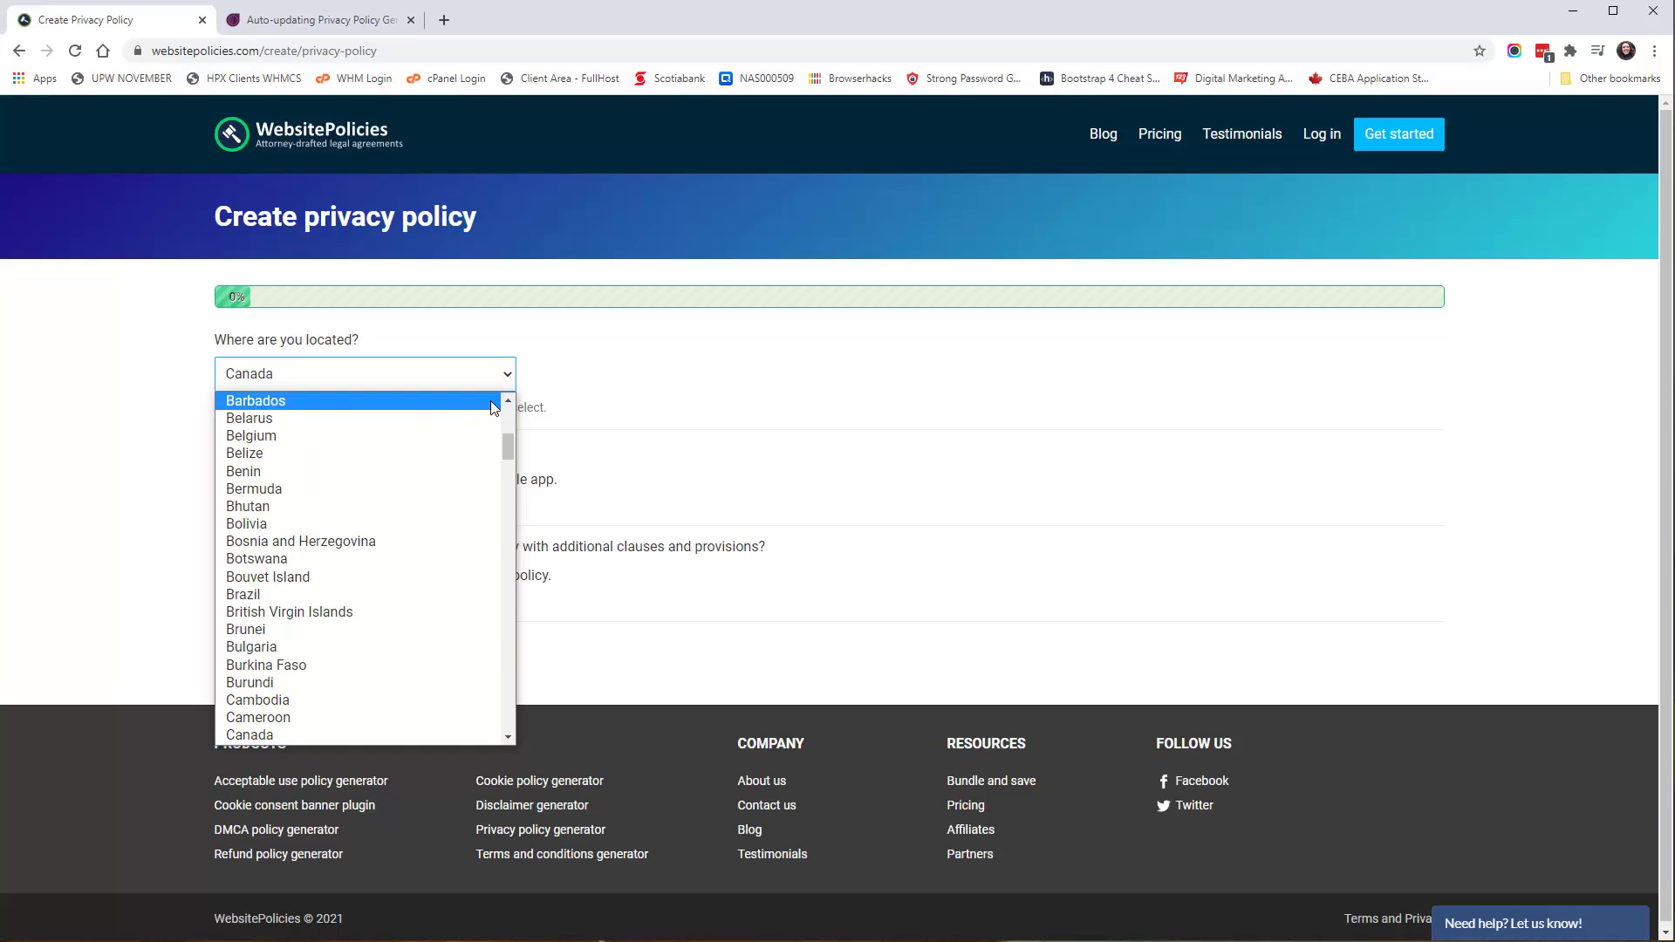
key("Return")
left_click(609, 385)
left_click(621, 435)
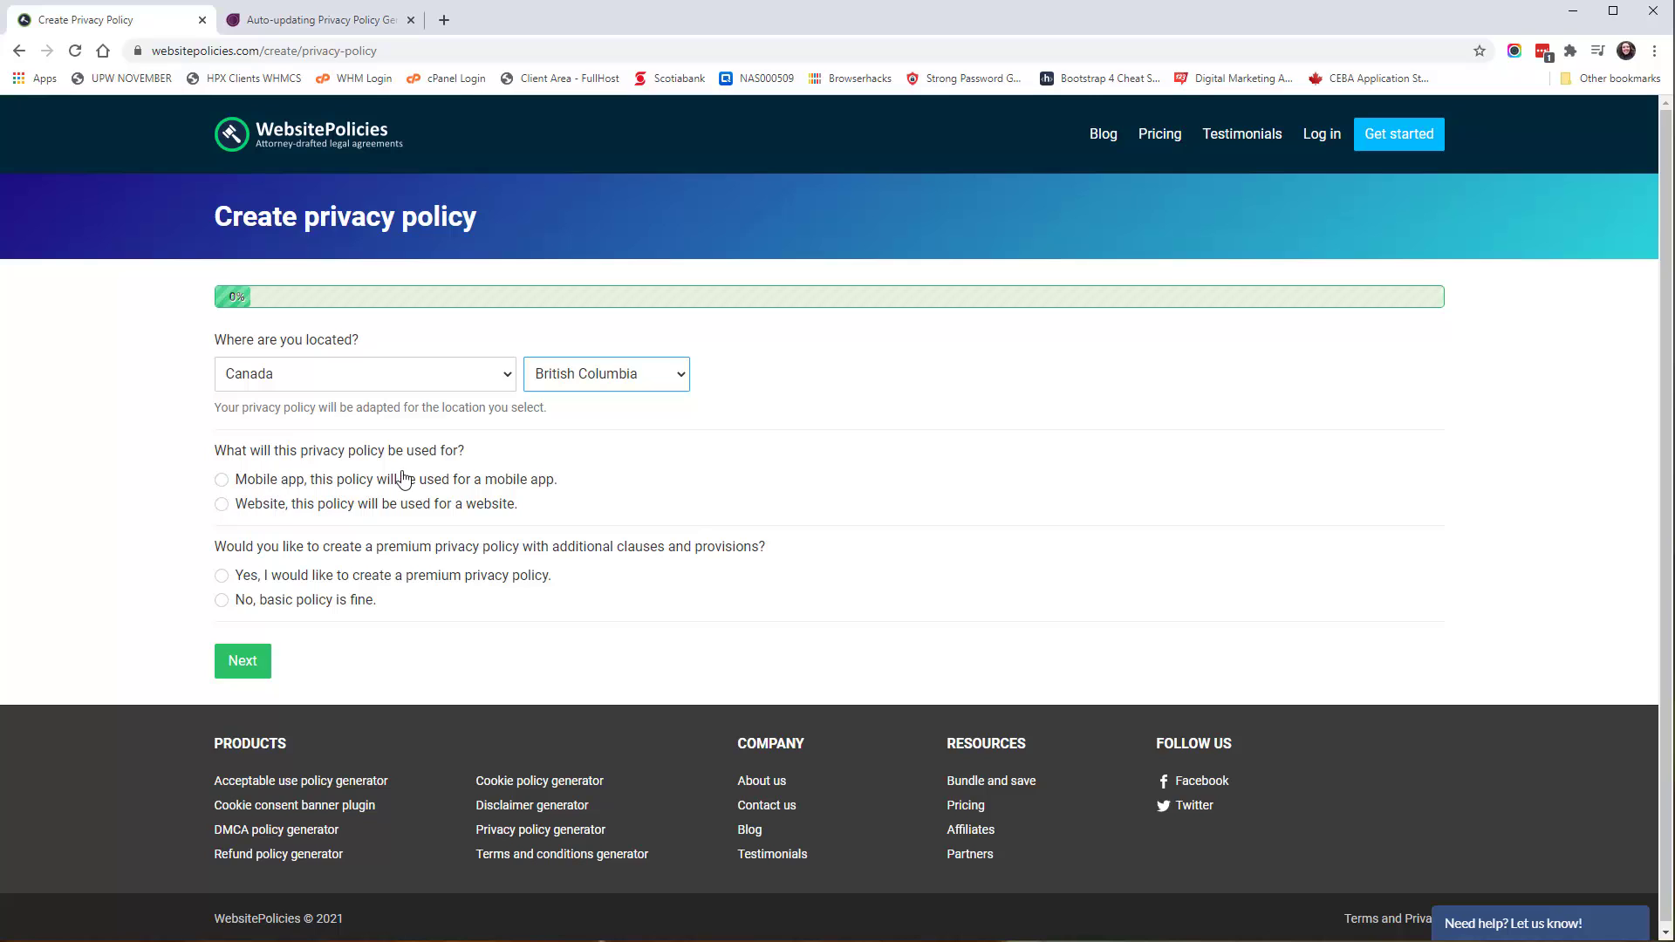
left_click(223, 512)
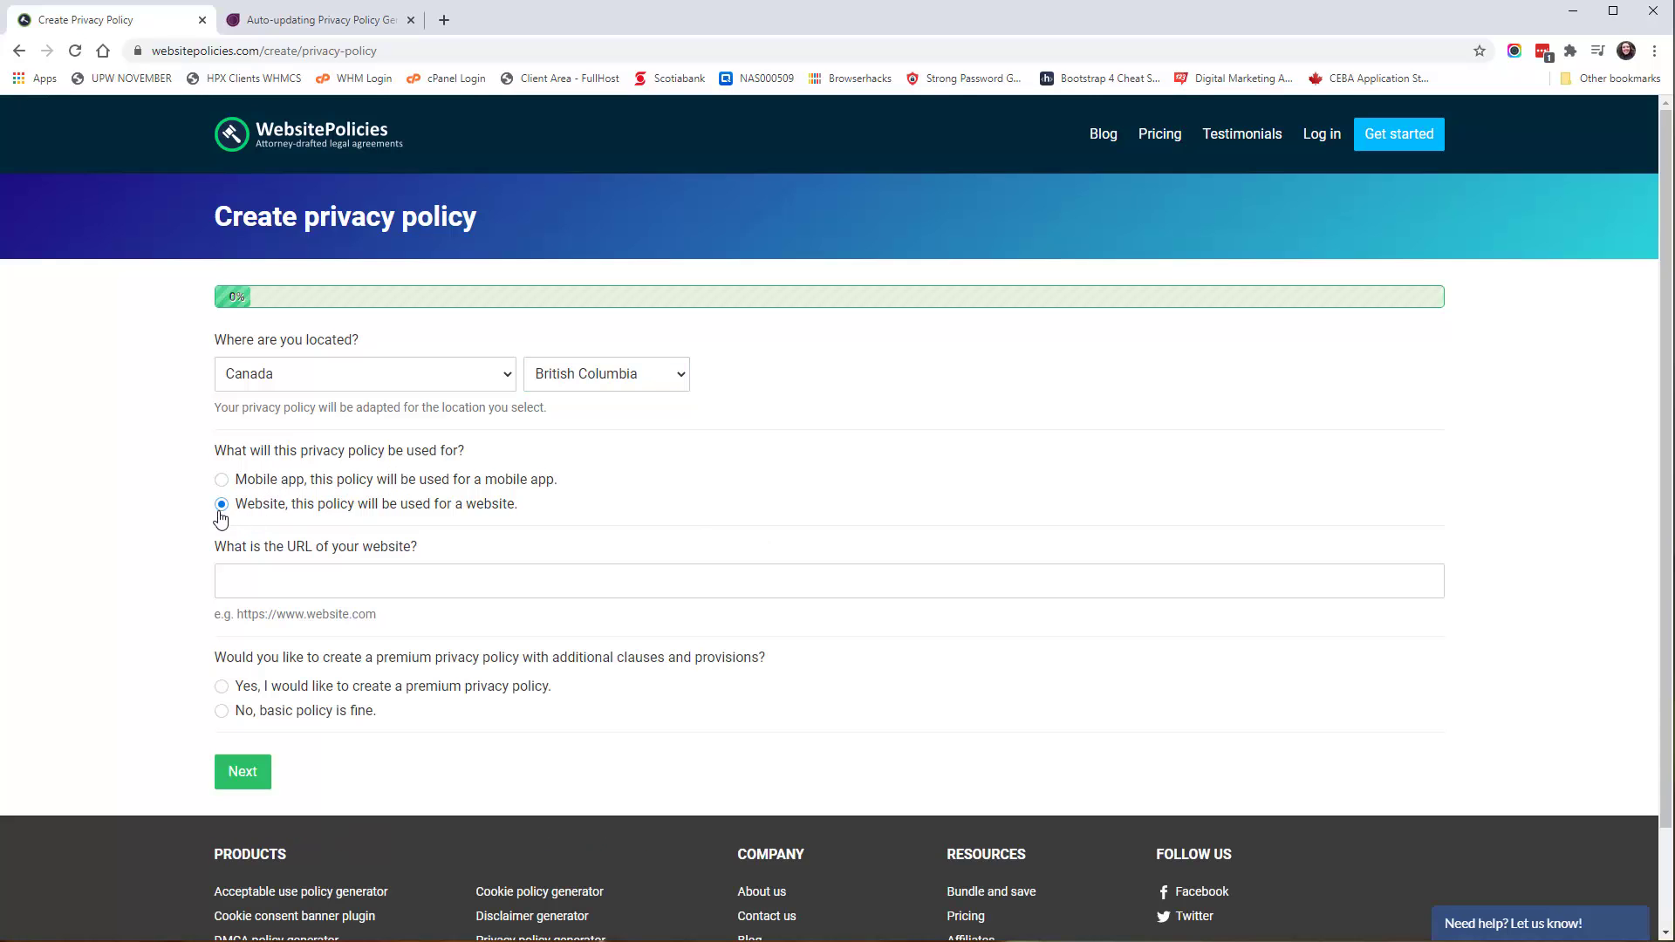
left_click(386, 593)
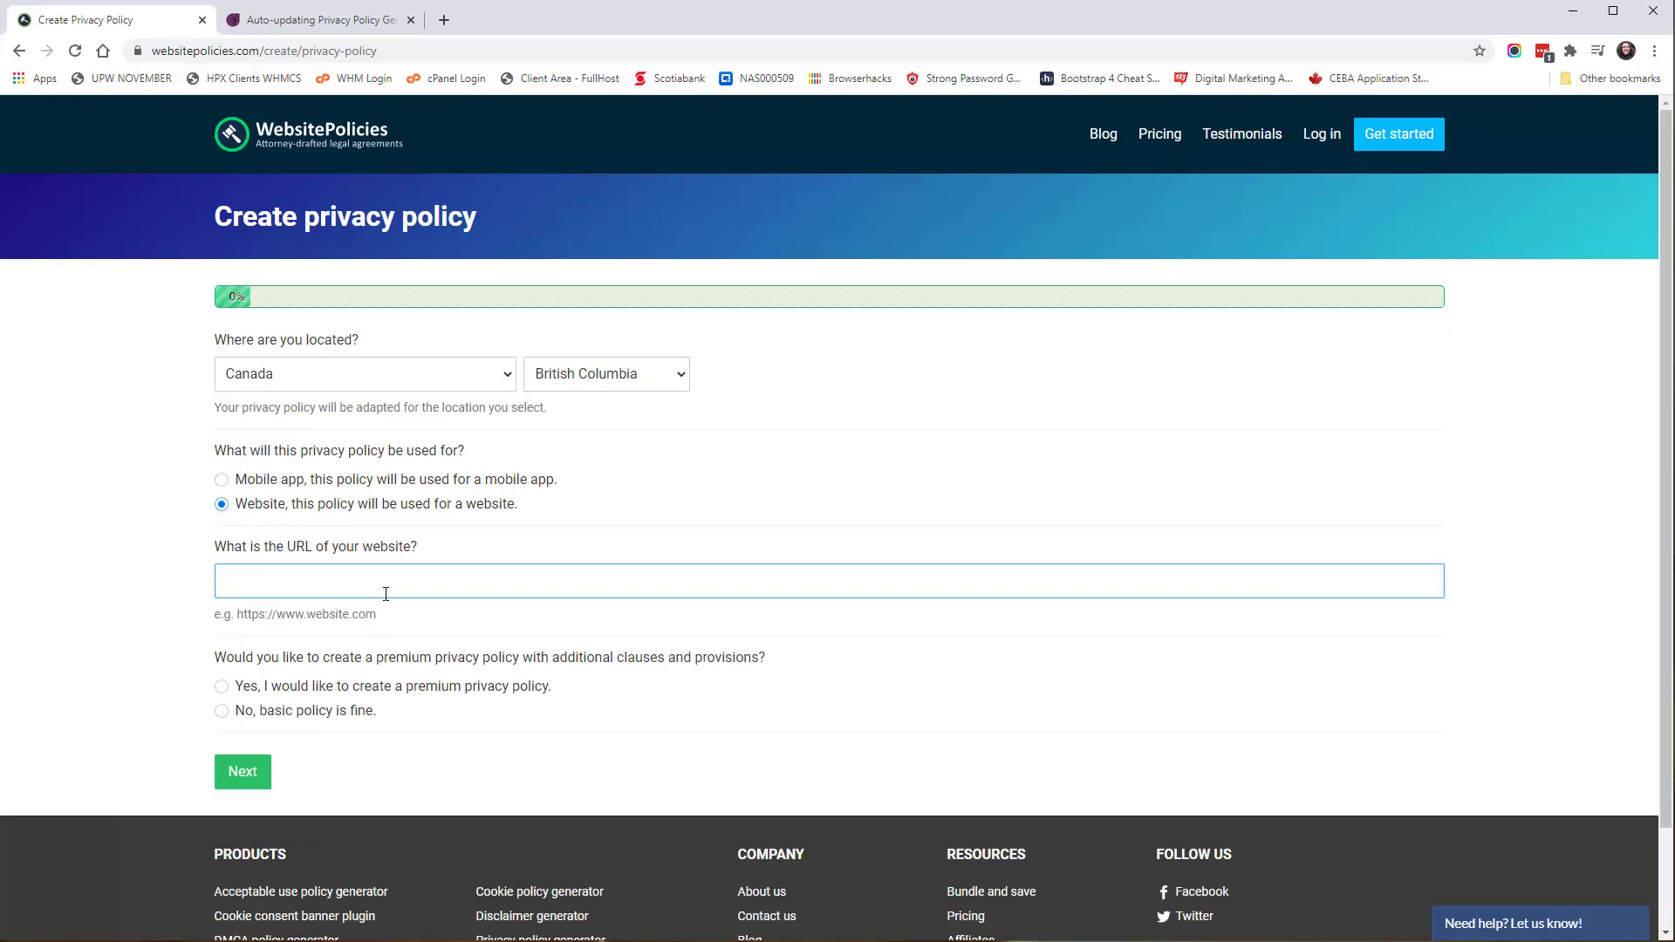
type("https://hpxmedia.com")
left_click(223, 686)
scroll(479, 729, "down", 3)
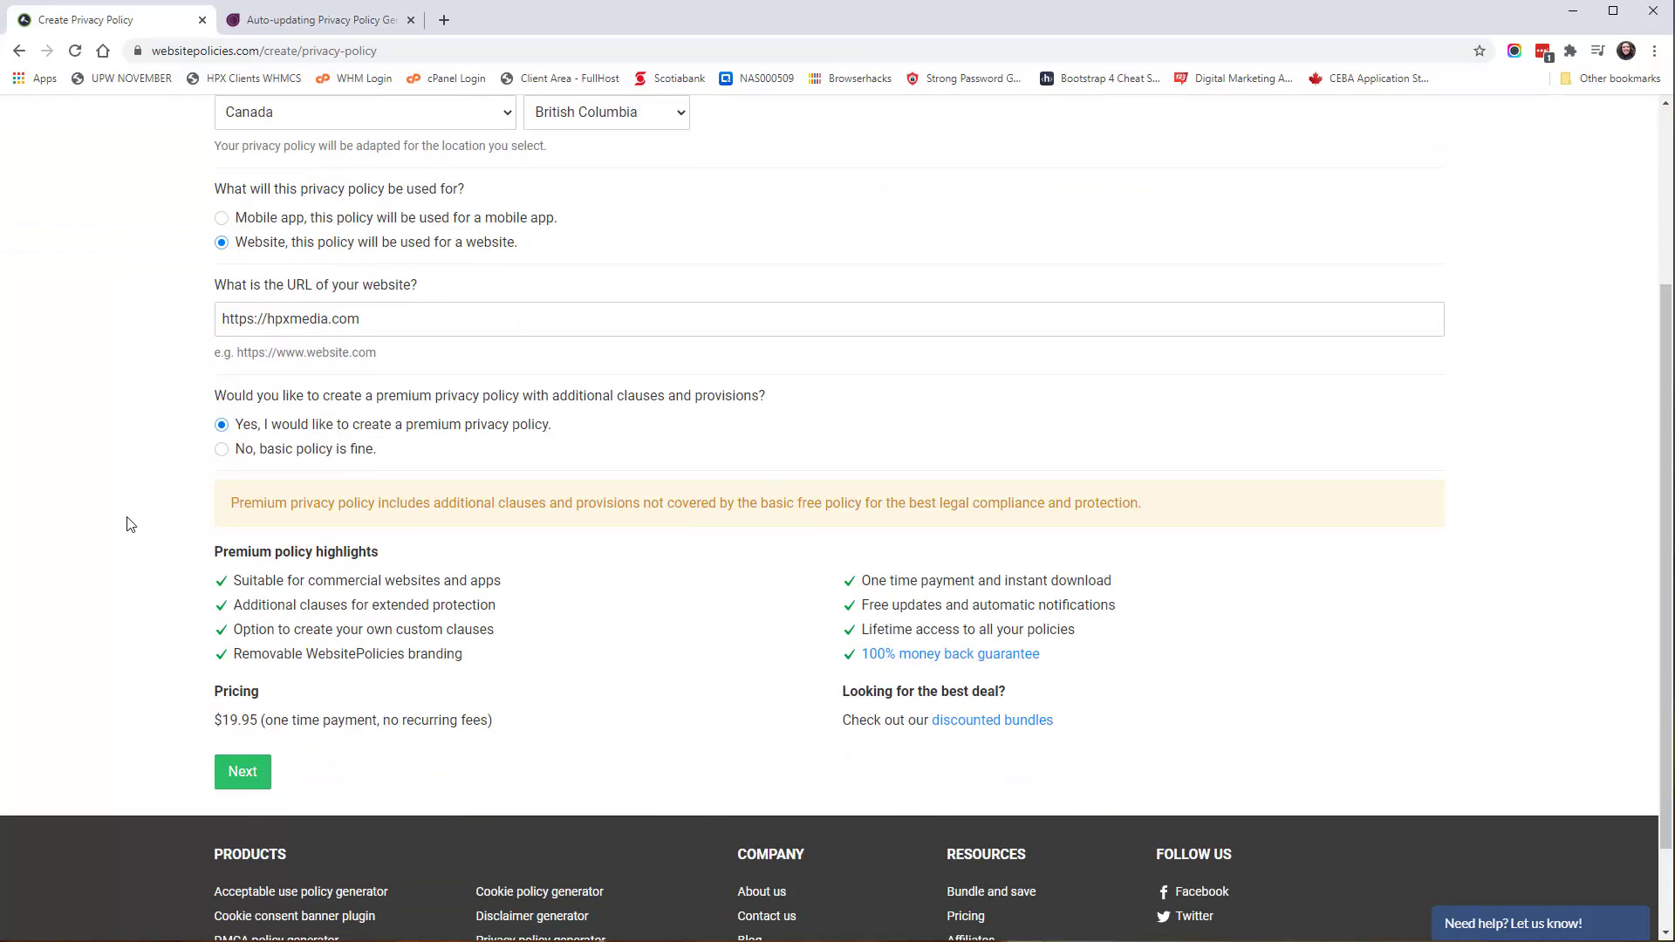
left_click(245, 773)
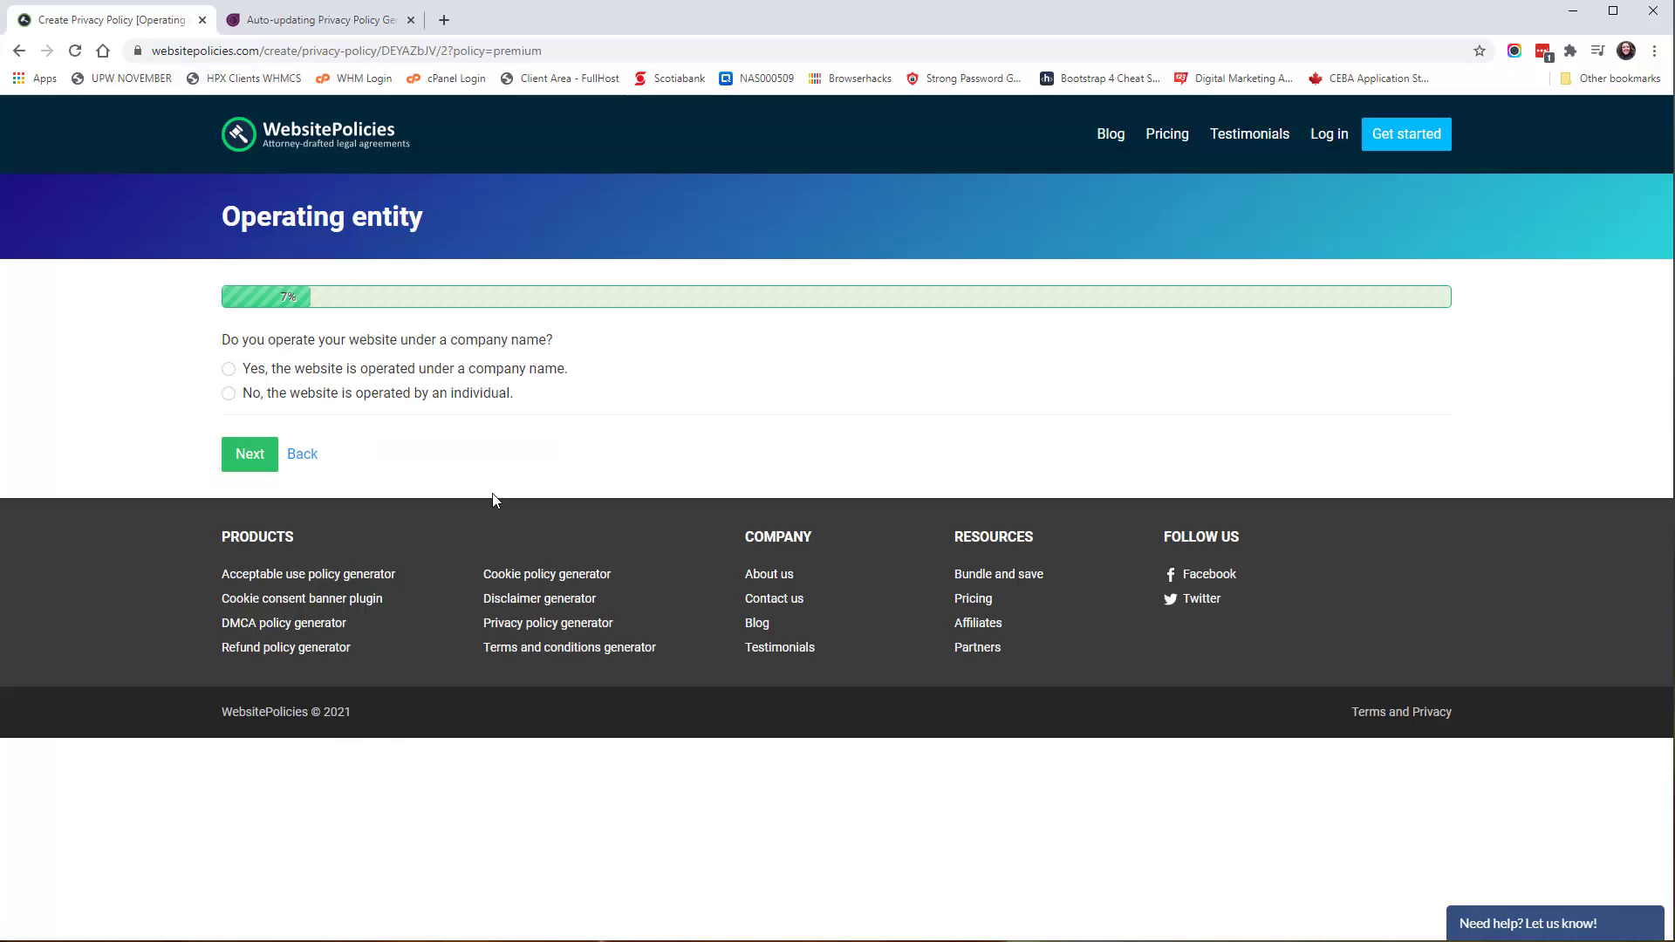
Step: State that the website operates under the company name HPX Media Inc. and continue
left_click(241, 373)
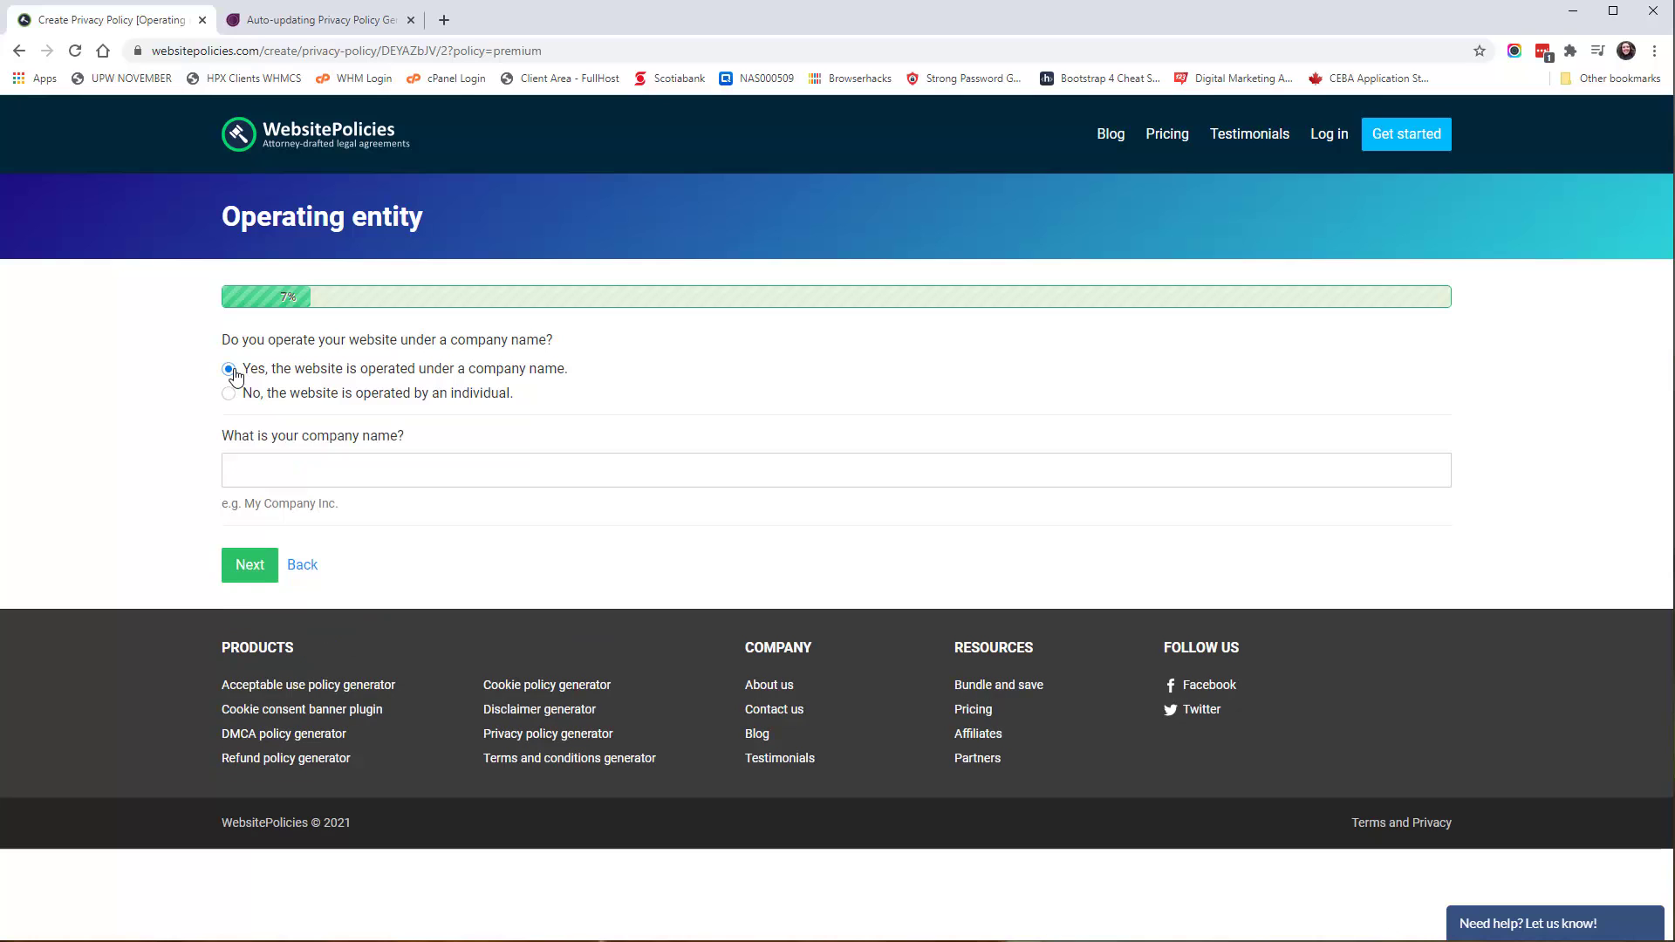
left_click(311, 465)
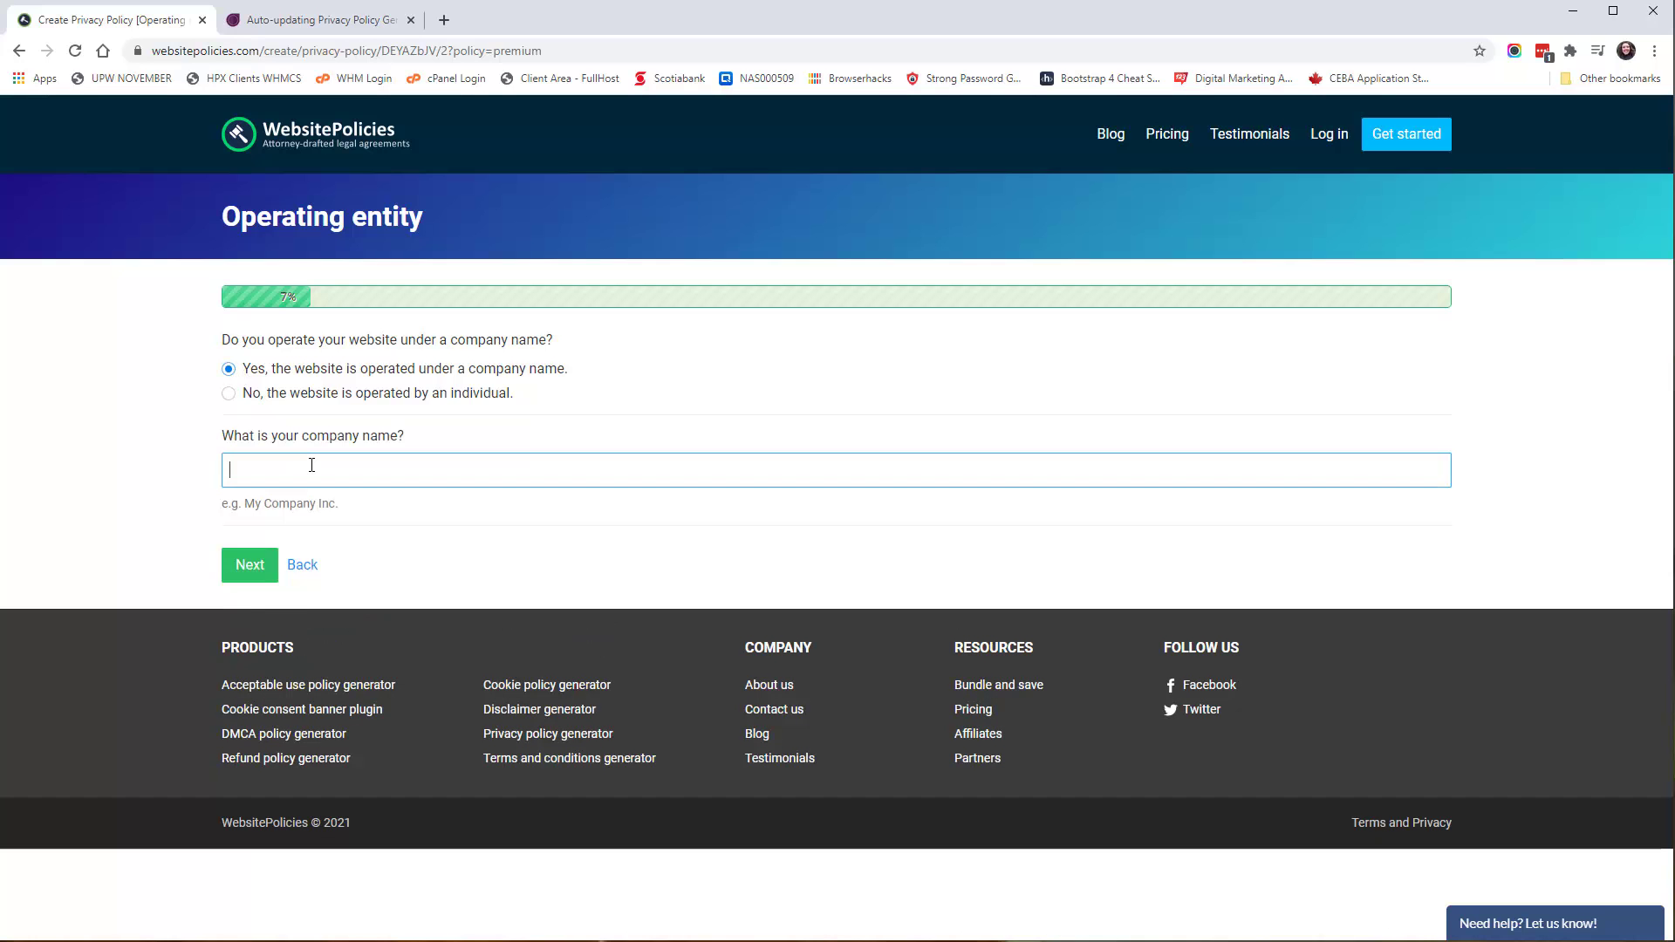
type("HP")
type("X Me")
key("BackSpace")
type("edia Inc.")
left_click(242, 565)
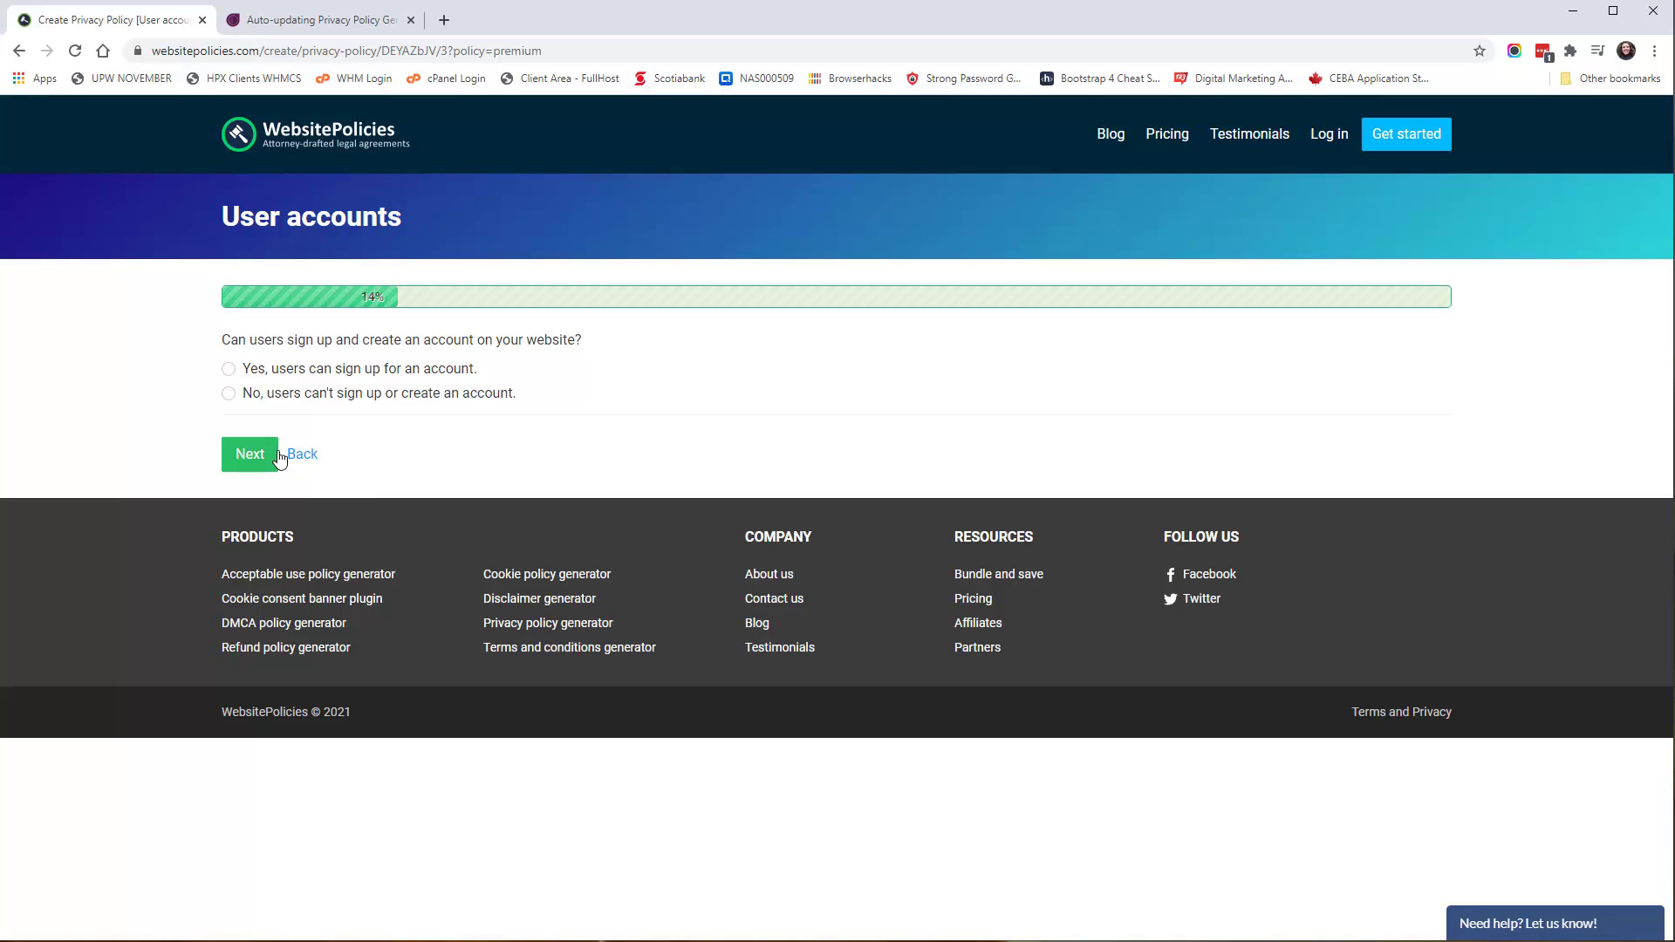
Step: Answer that users can't sign up for accounts and cannot interact with each other
left_click(231, 397)
left_click(256, 457)
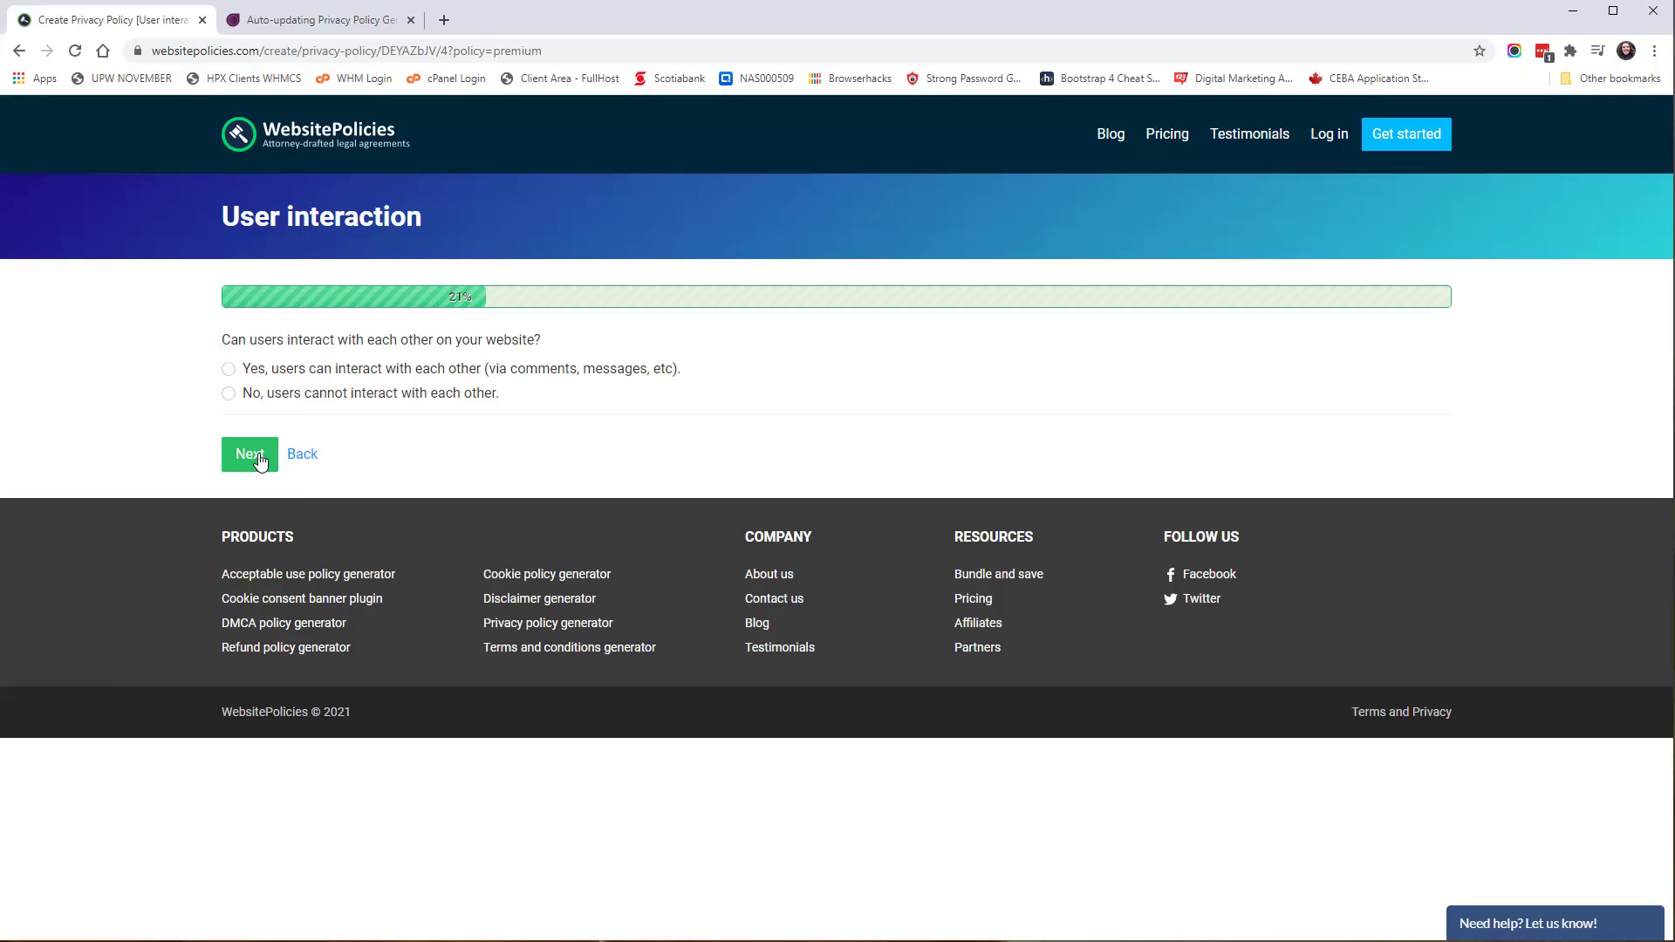
left_click(230, 393)
left_click(260, 455)
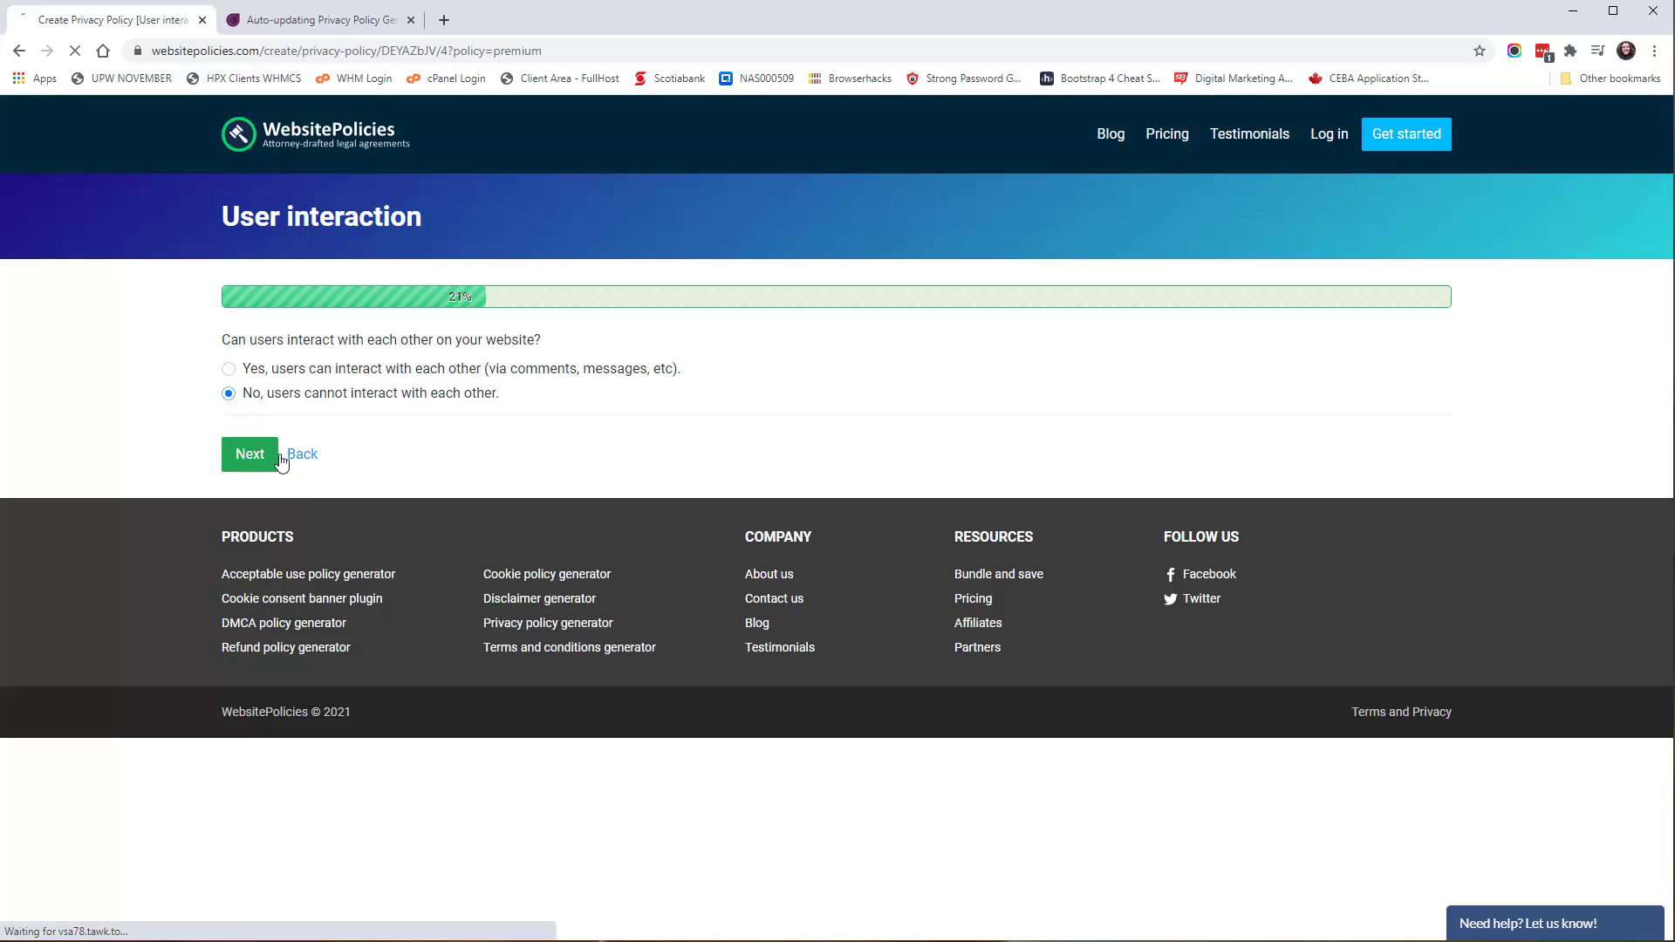
Step: Answer that users can't publish anything or share content on social networks, and continue
left_click(229, 394)
left_click(229, 489)
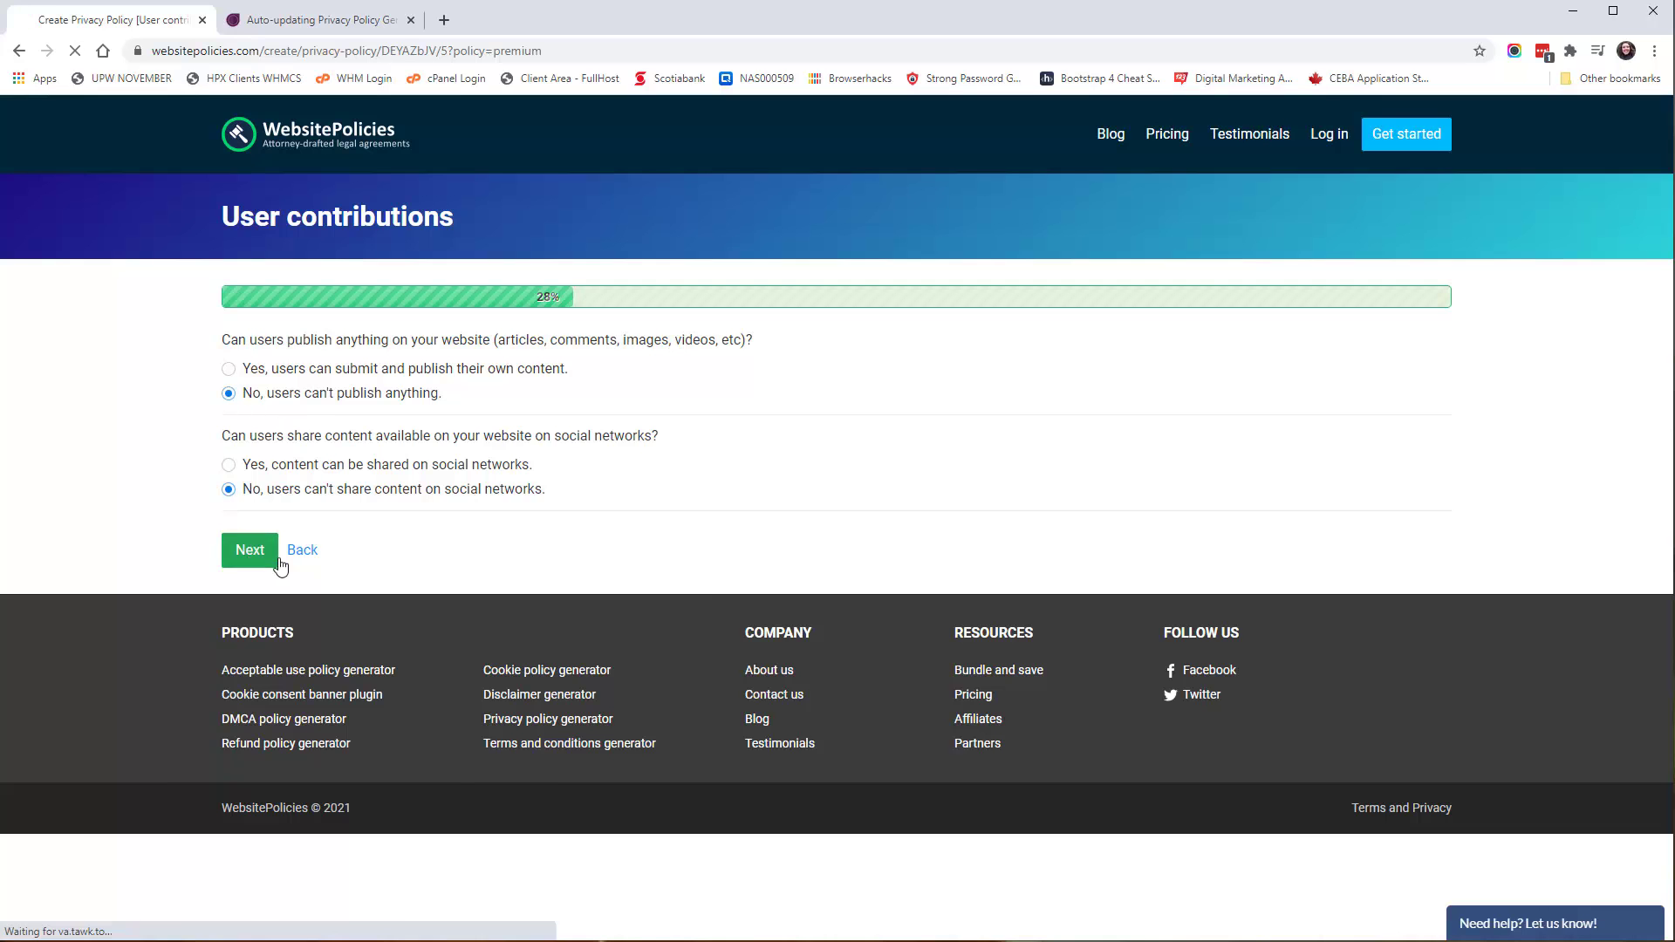
left_click(251, 551)
Step: Exclude California, the European Union and people under 18 from the target audience, and continue
left_click(229, 394)
left_click(229, 490)
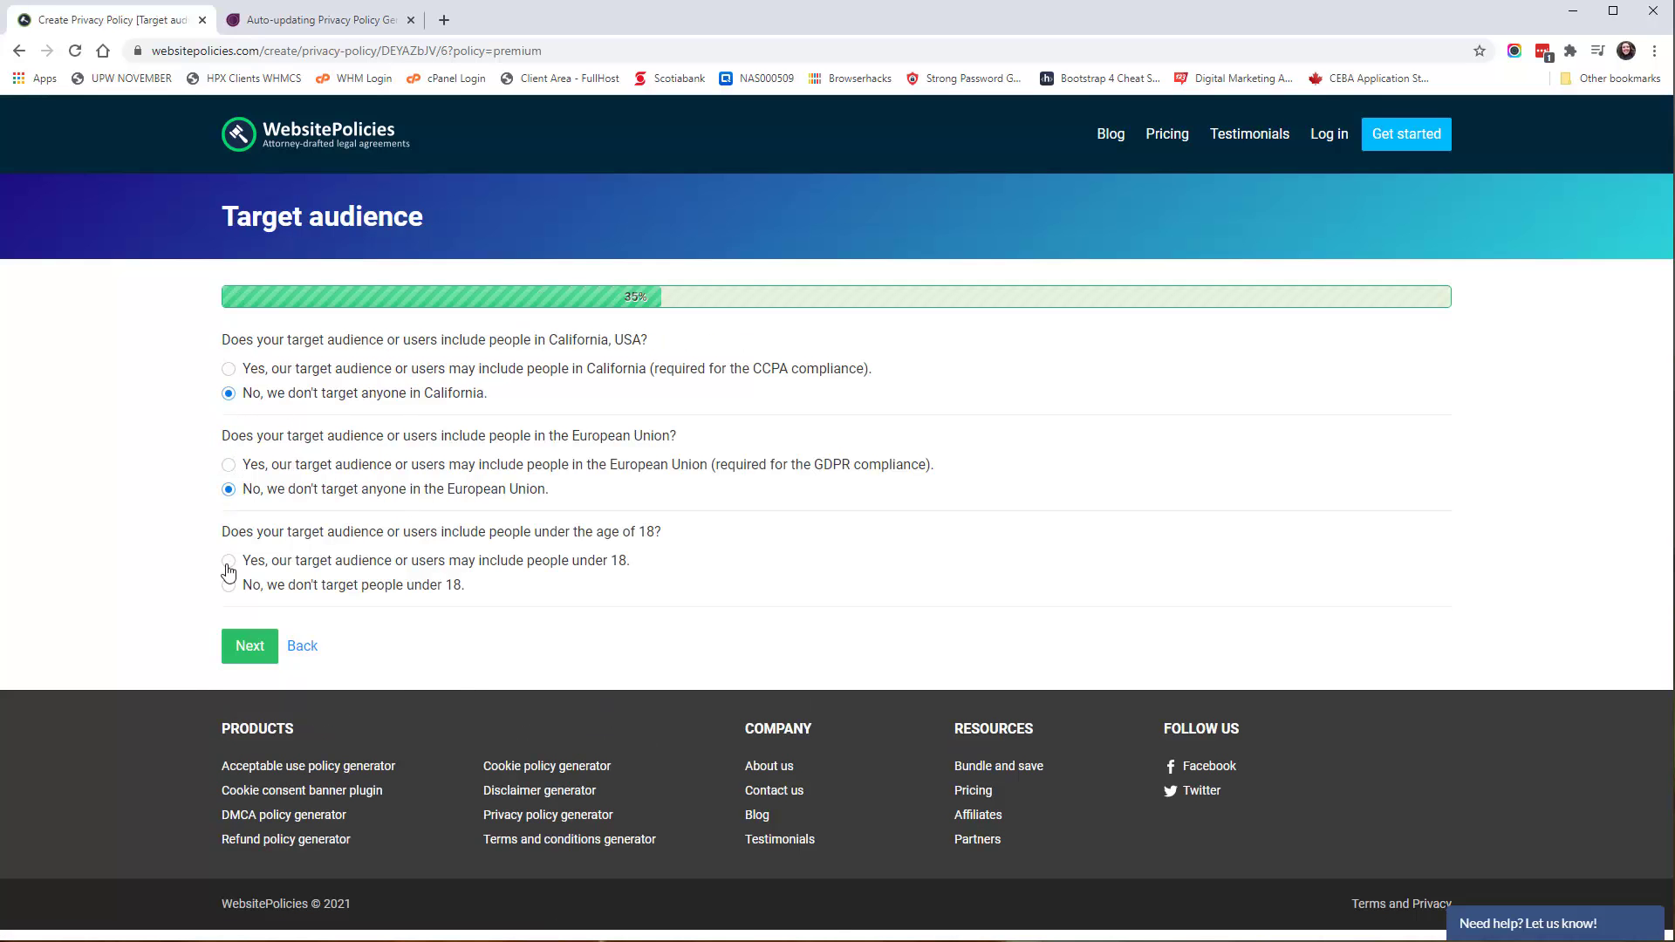
left_click(229, 585)
left_click(244, 652)
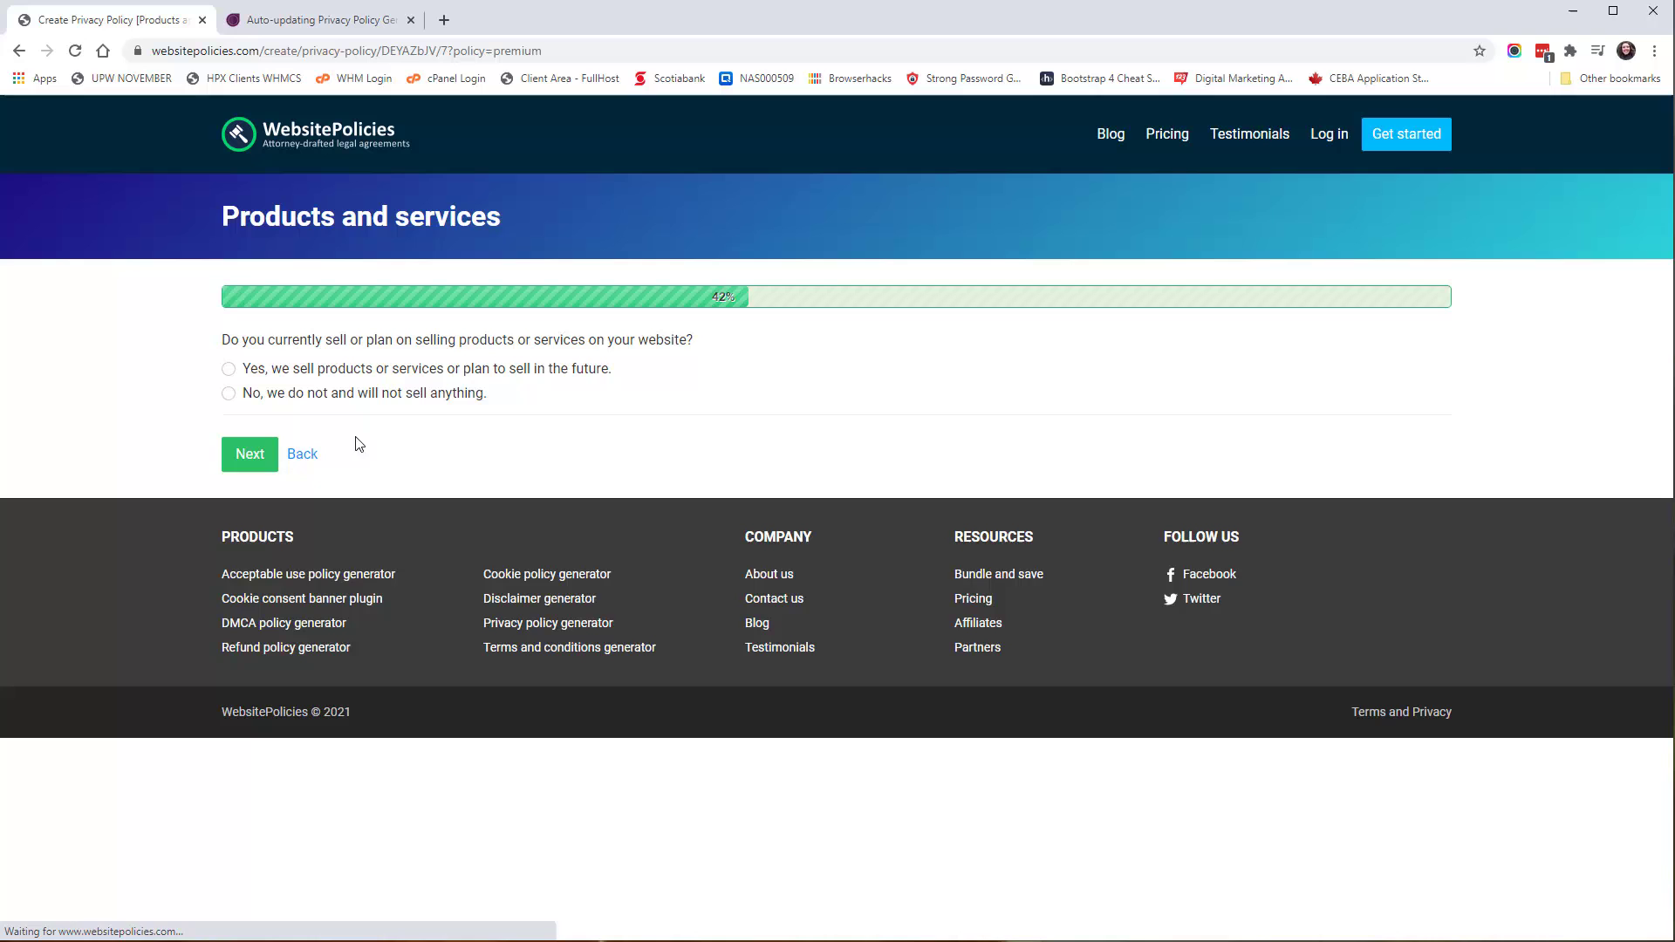
Step: Answer that nothing is sold on the website, and that it uses no cookies and ignores "do not track" signals
left_click(228, 394)
left_click(250, 454)
left_click(229, 393)
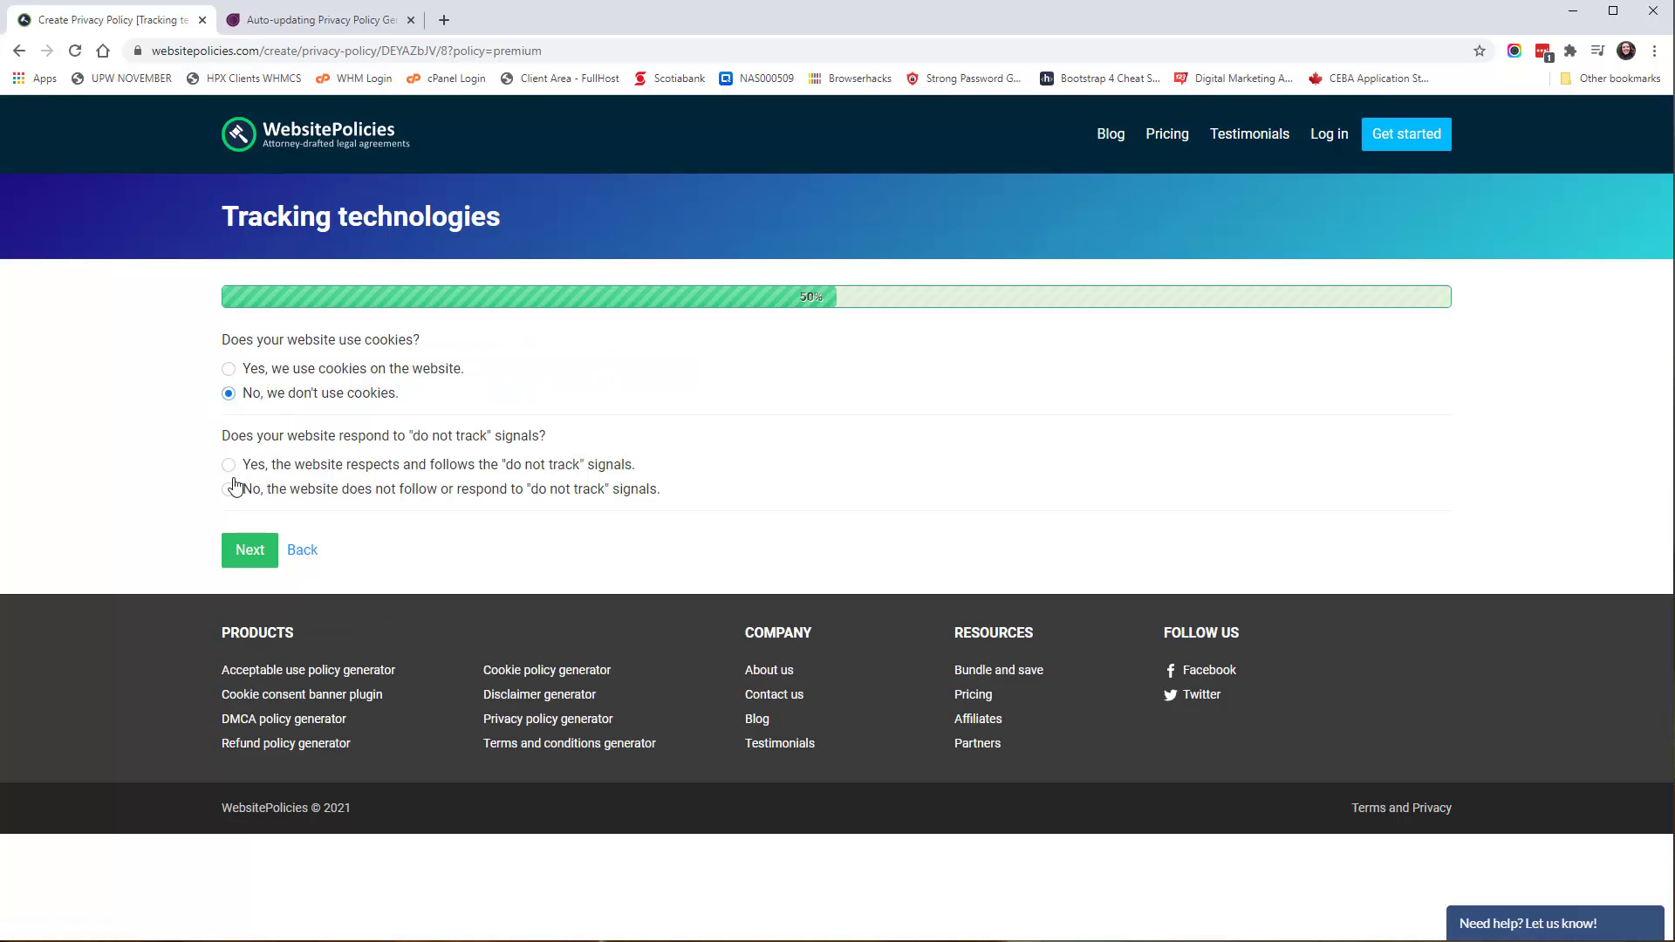
left_click(229, 489)
left_click(251, 551)
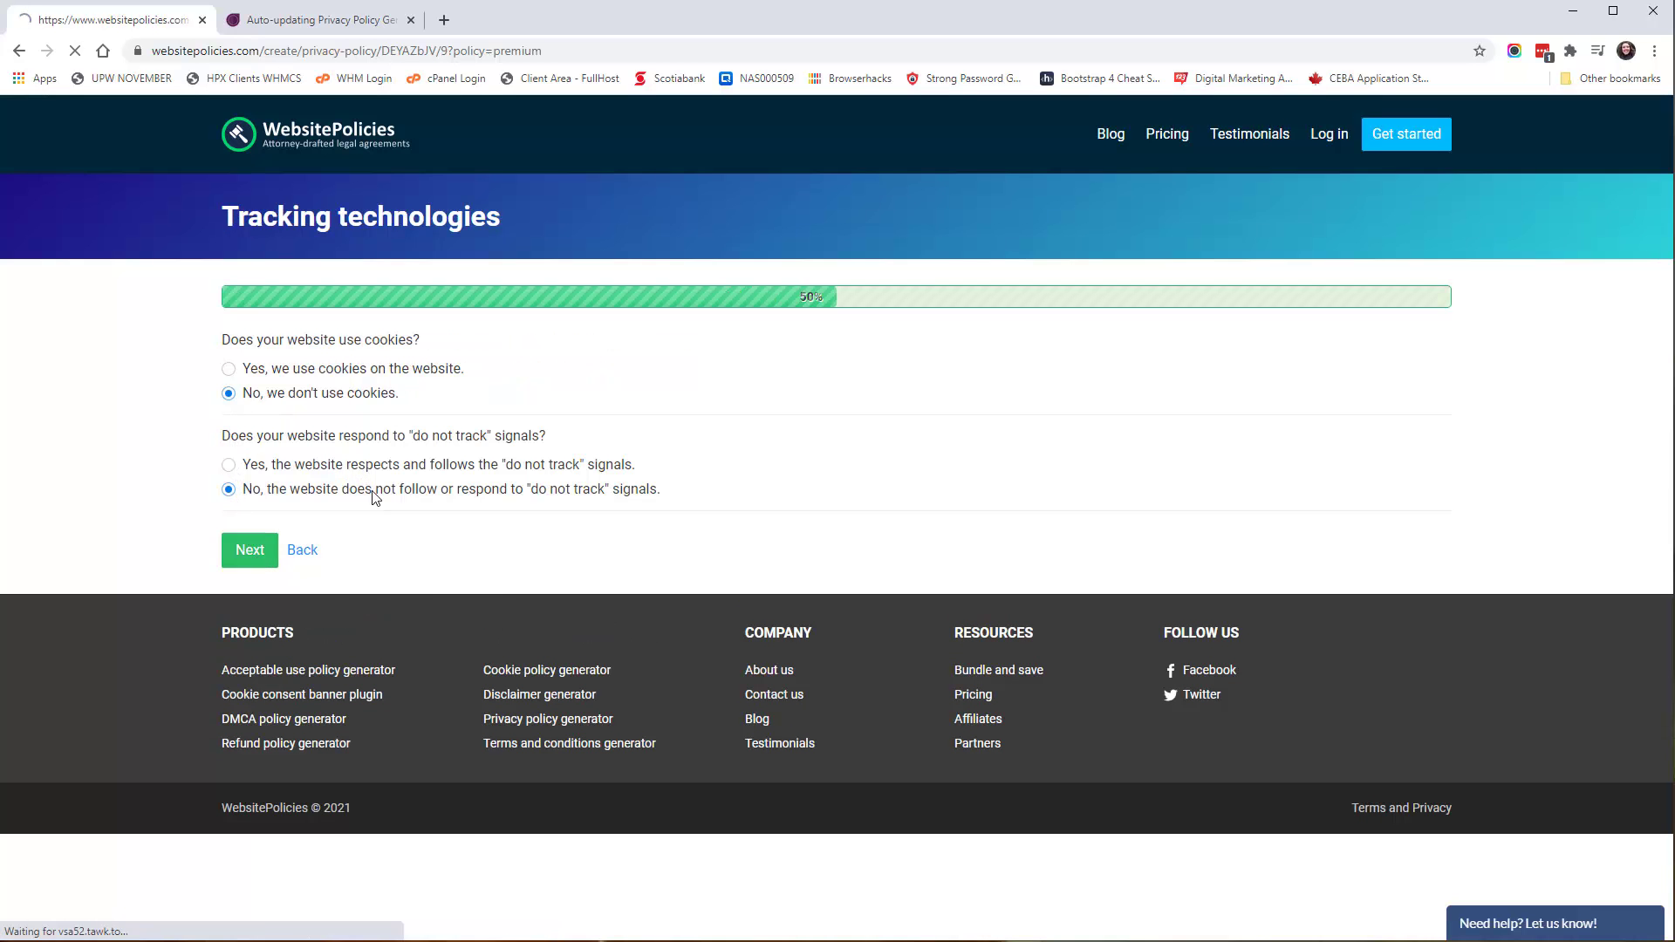
Step: Answer no to affiliate links, displayed ads, remarketing data collection and email newsletters, and continue
left_click(221, 393)
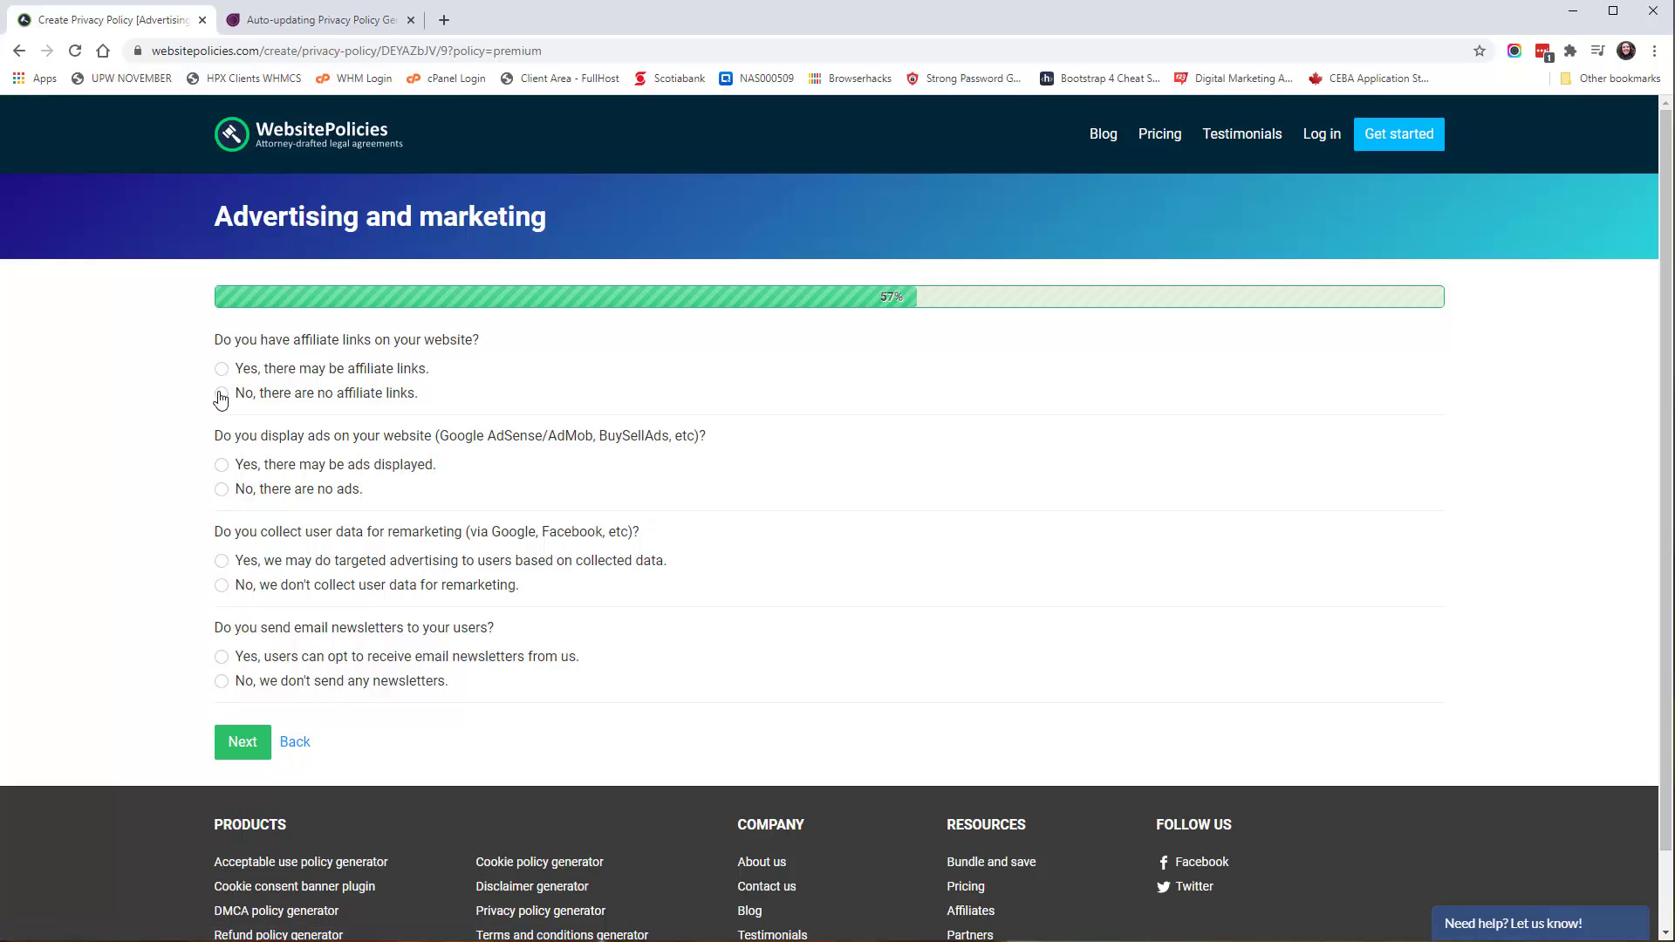
left_click(222, 492)
left_click(225, 589)
left_click(224, 682)
left_click(243, 741)
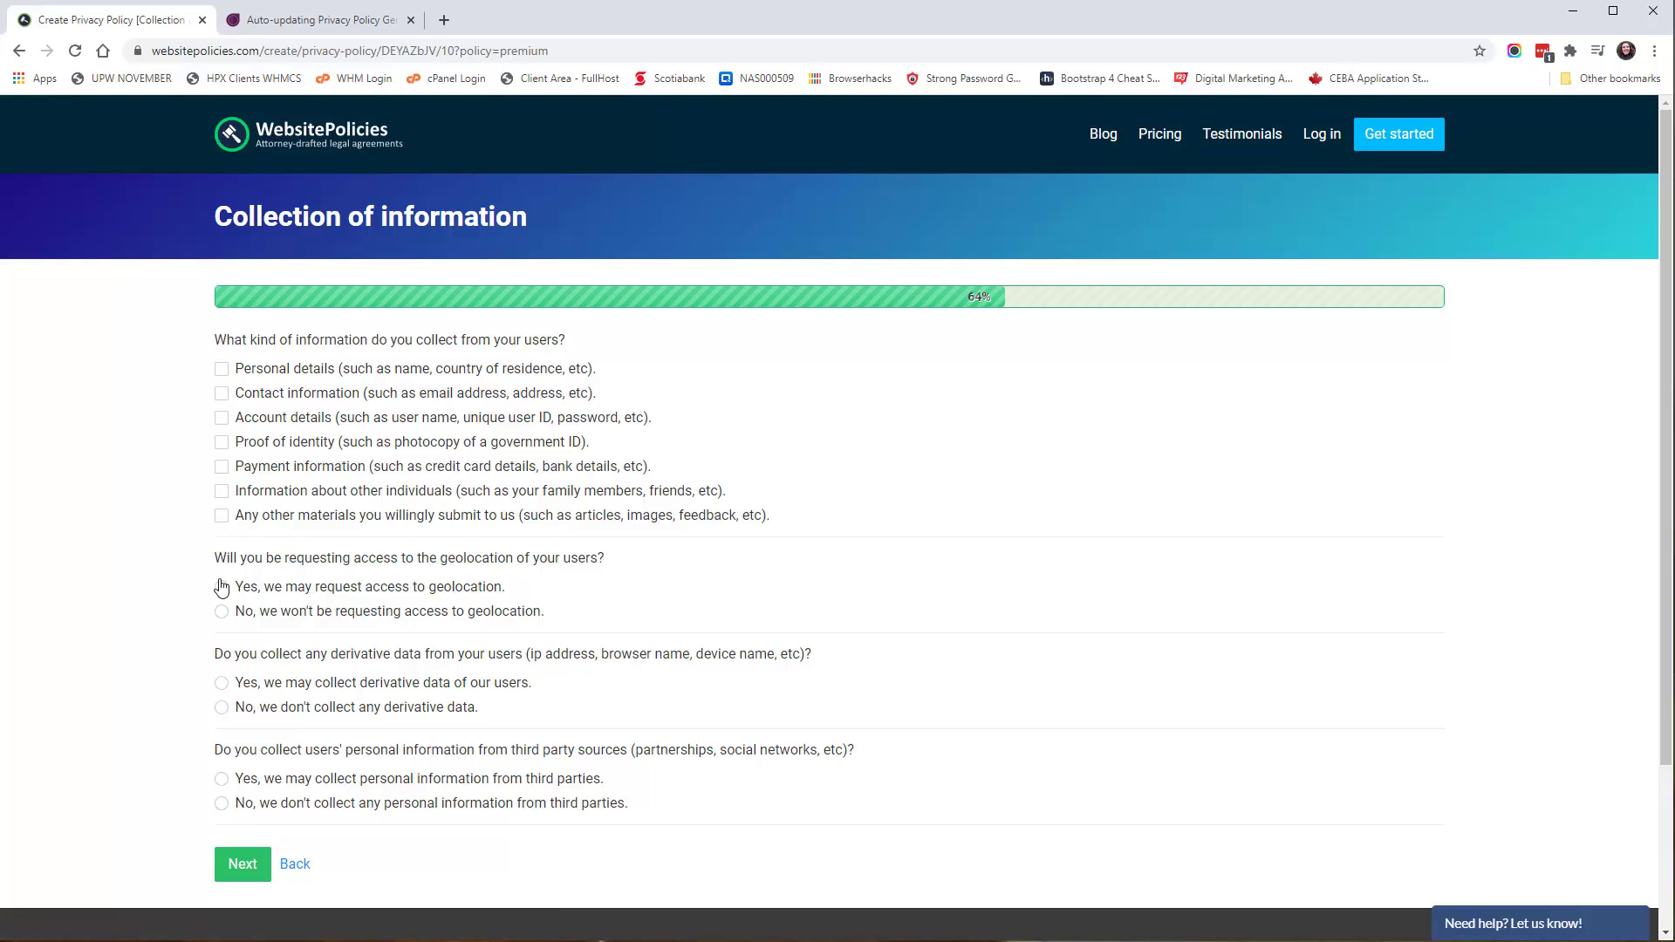
Step: Declare only personal details as collected, without geolocation, derivative or third-party data, and their use as creating and managing user accounts
left_click(222, 612)
left_click(221, 708)
left_click(220, 801)
left_click(222, 370)
left_click(250, 875)
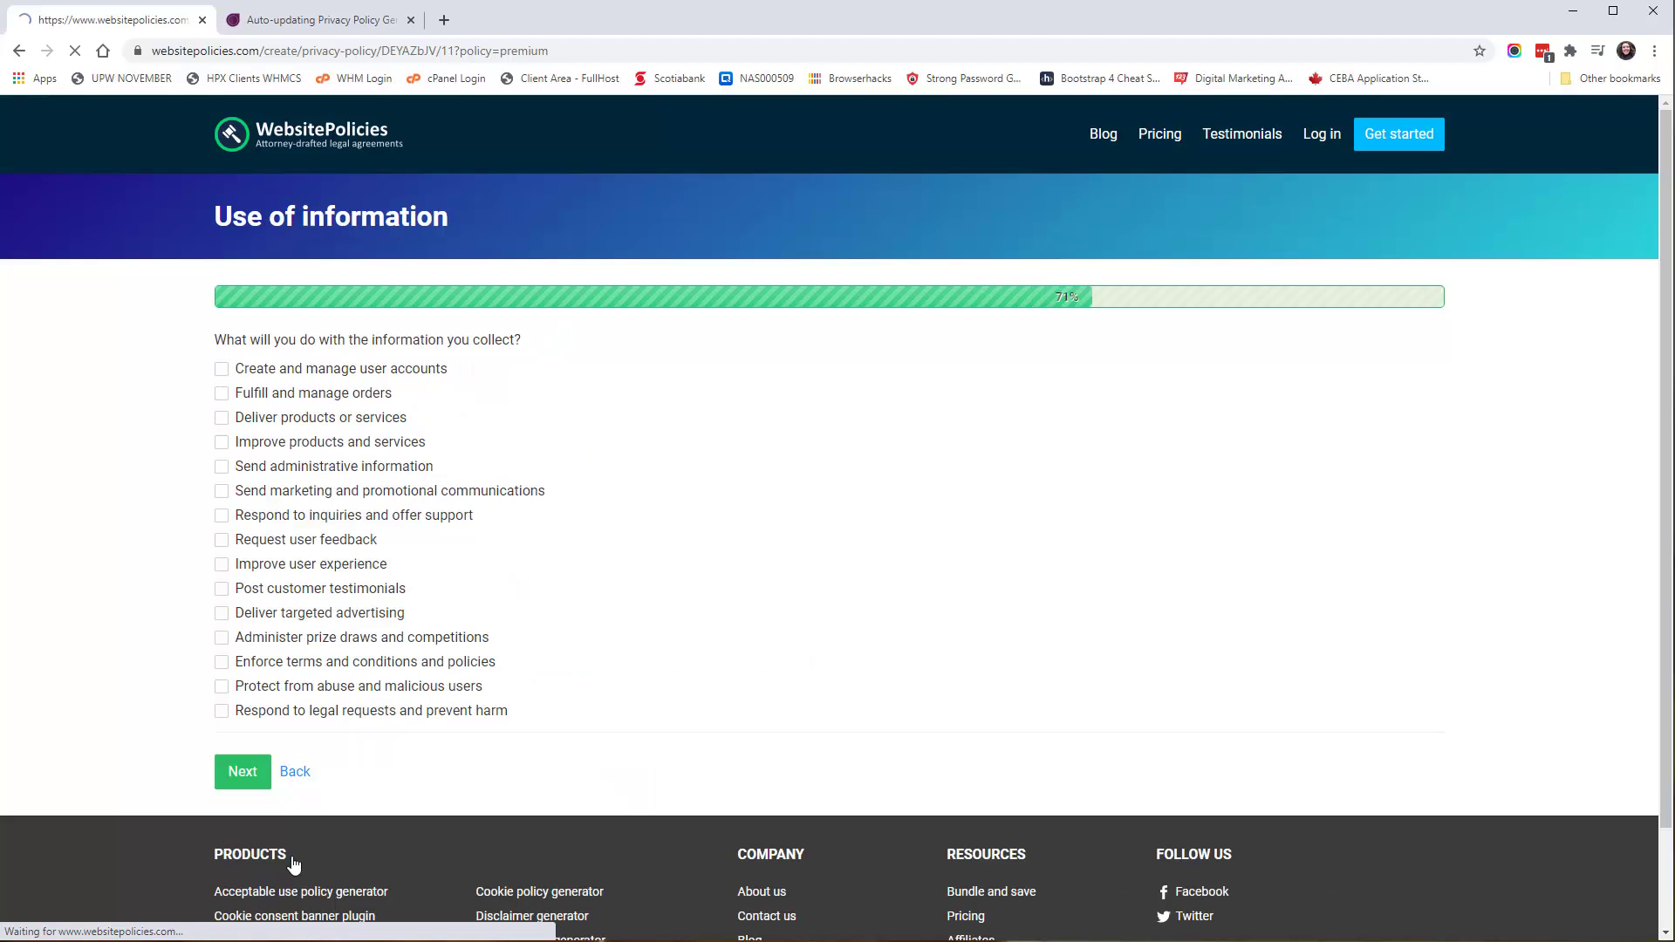
left_click(225, 371)
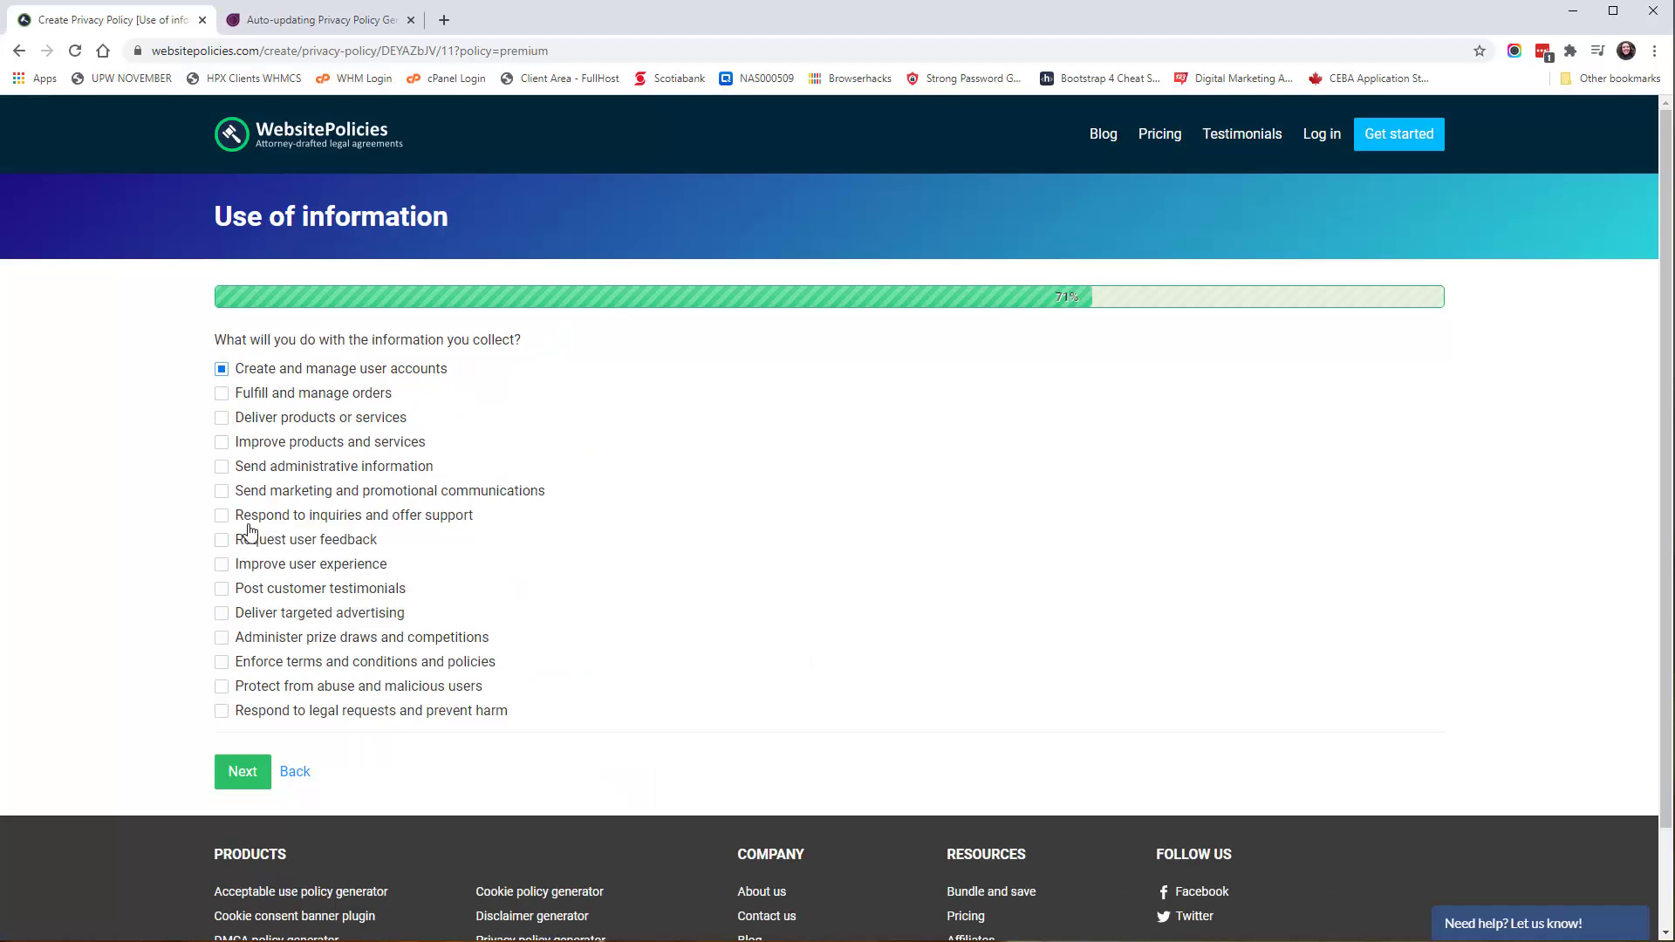
left_click(244, 773)
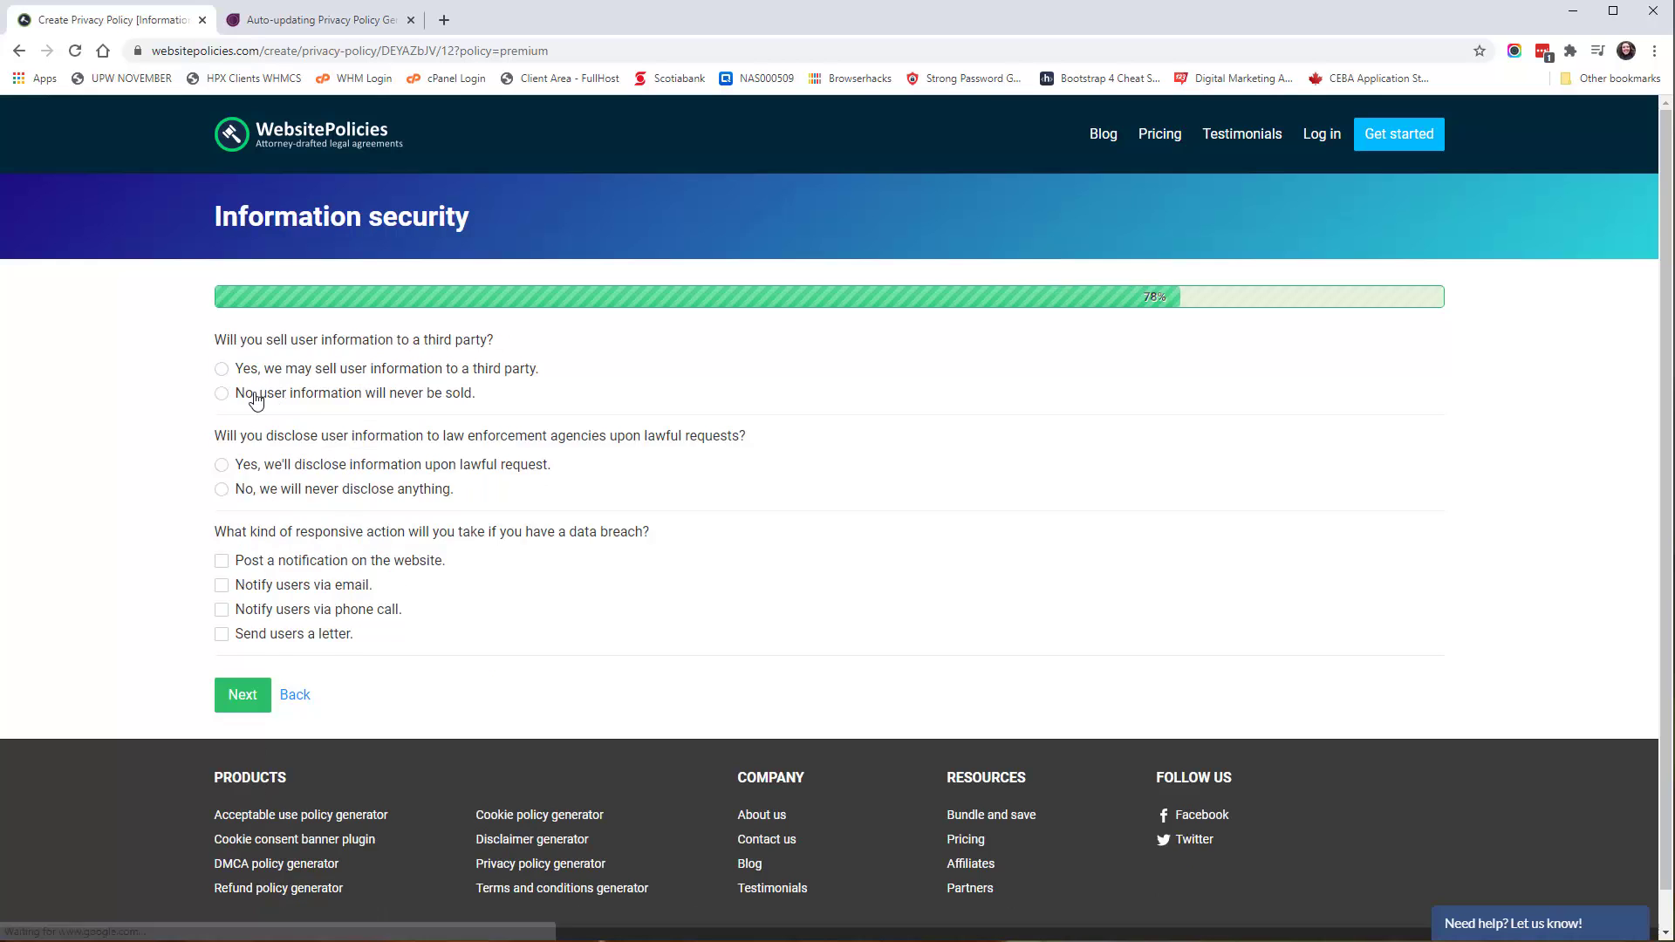
Step: Answer no to selling, sharing or disclosing user information, and choose posting a website notification as the data breach response
left_click(221, 394)
left_click(223, 489)
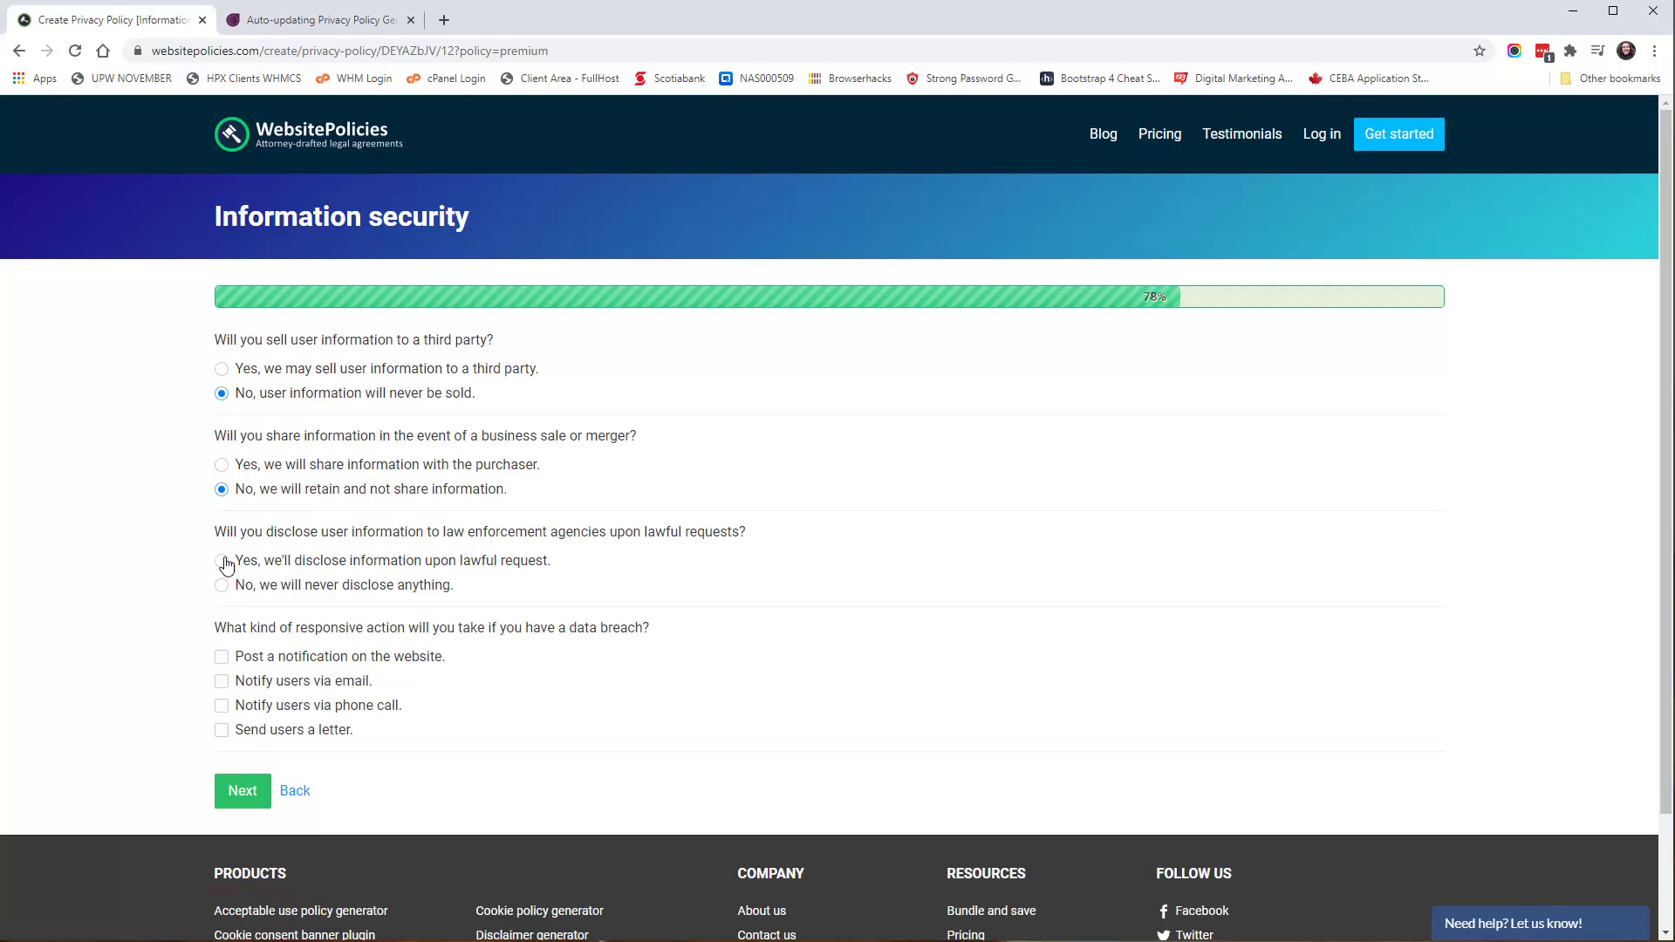
left_click(224, 585)
left_click(221, 657)
left_click(236, 792)
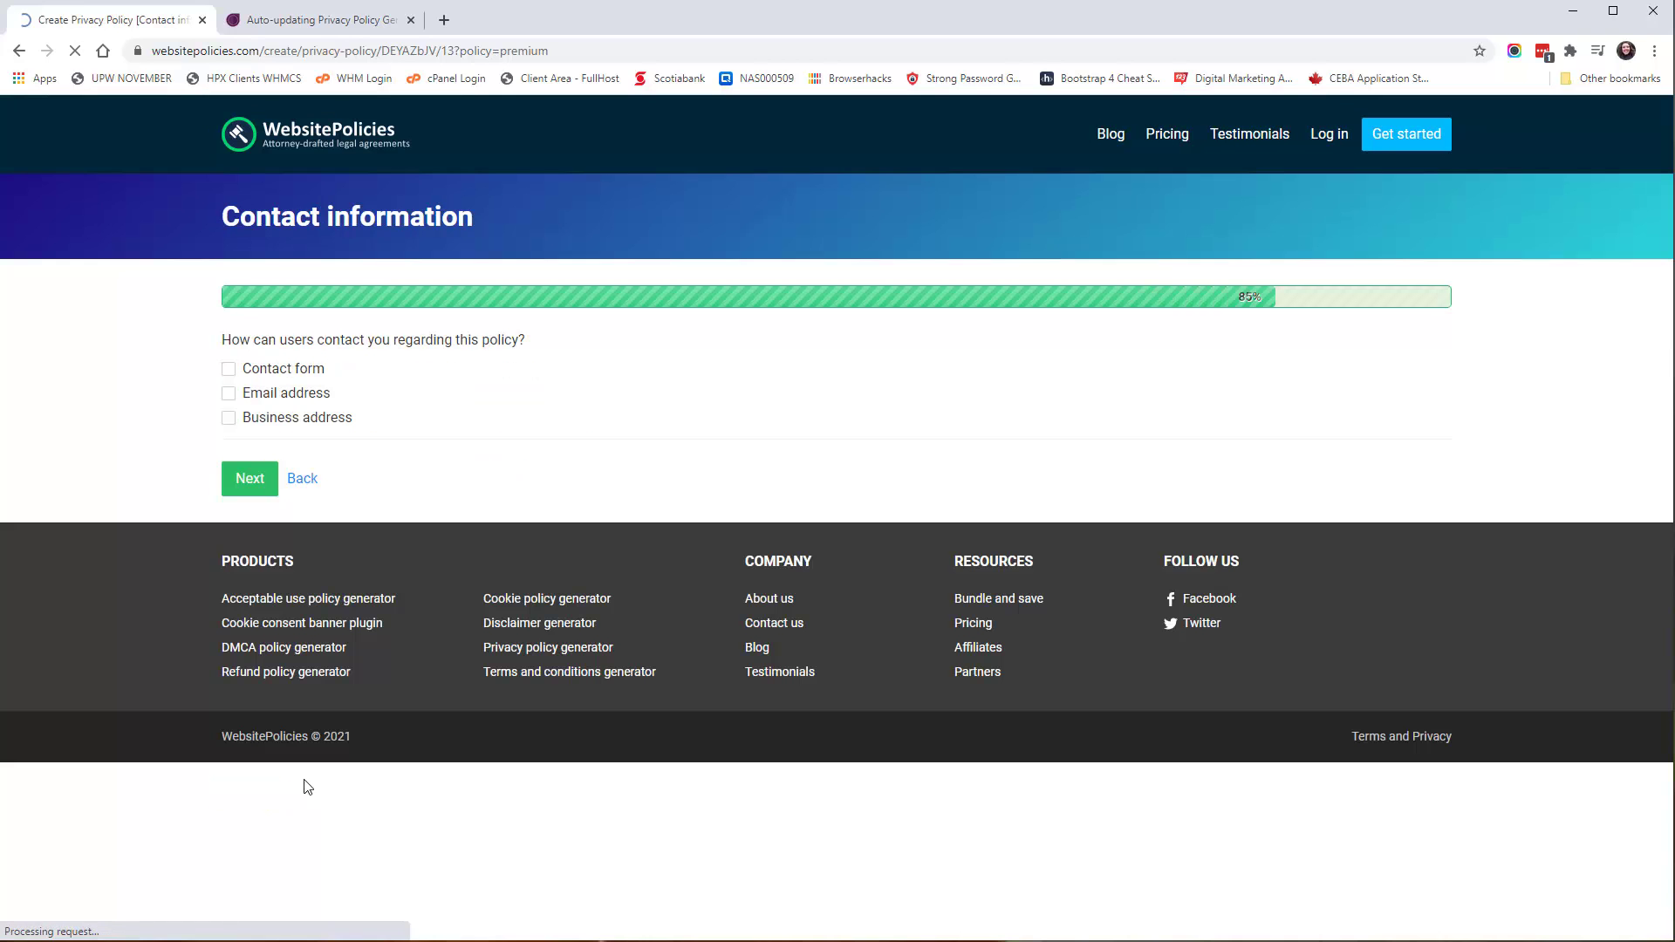
Step: Set the contact method to a form at hpxmedia.com/contact/ and policy update notices to the modification date on the privacy policy page
left_click(229, 369)
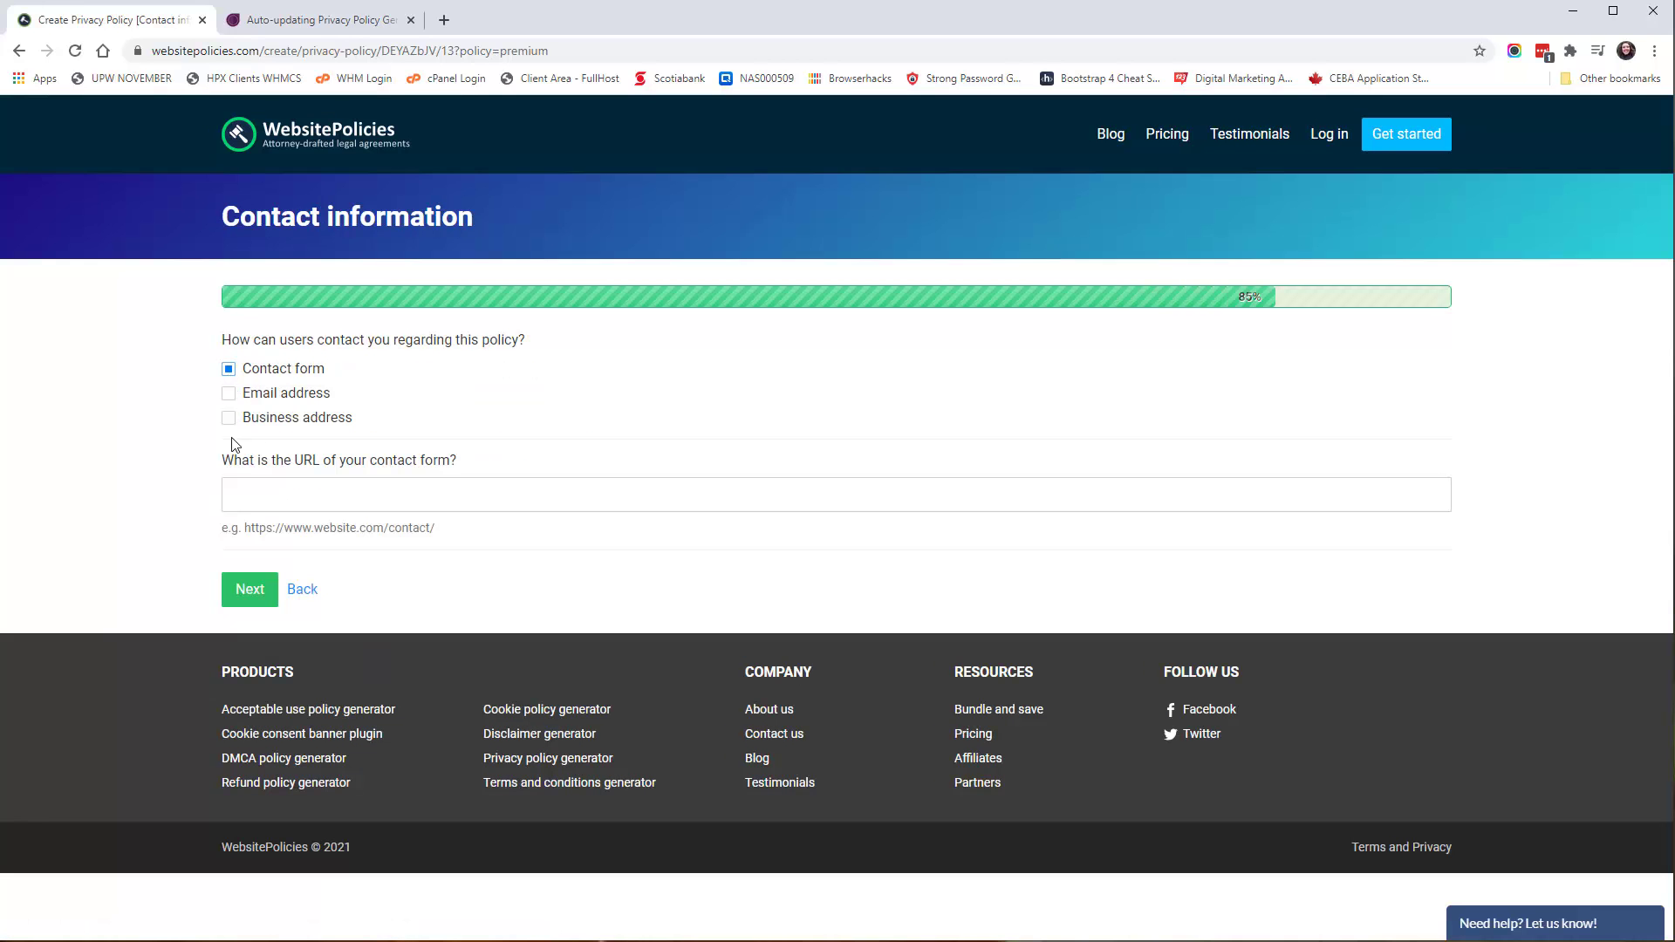
left_click(265, 504)
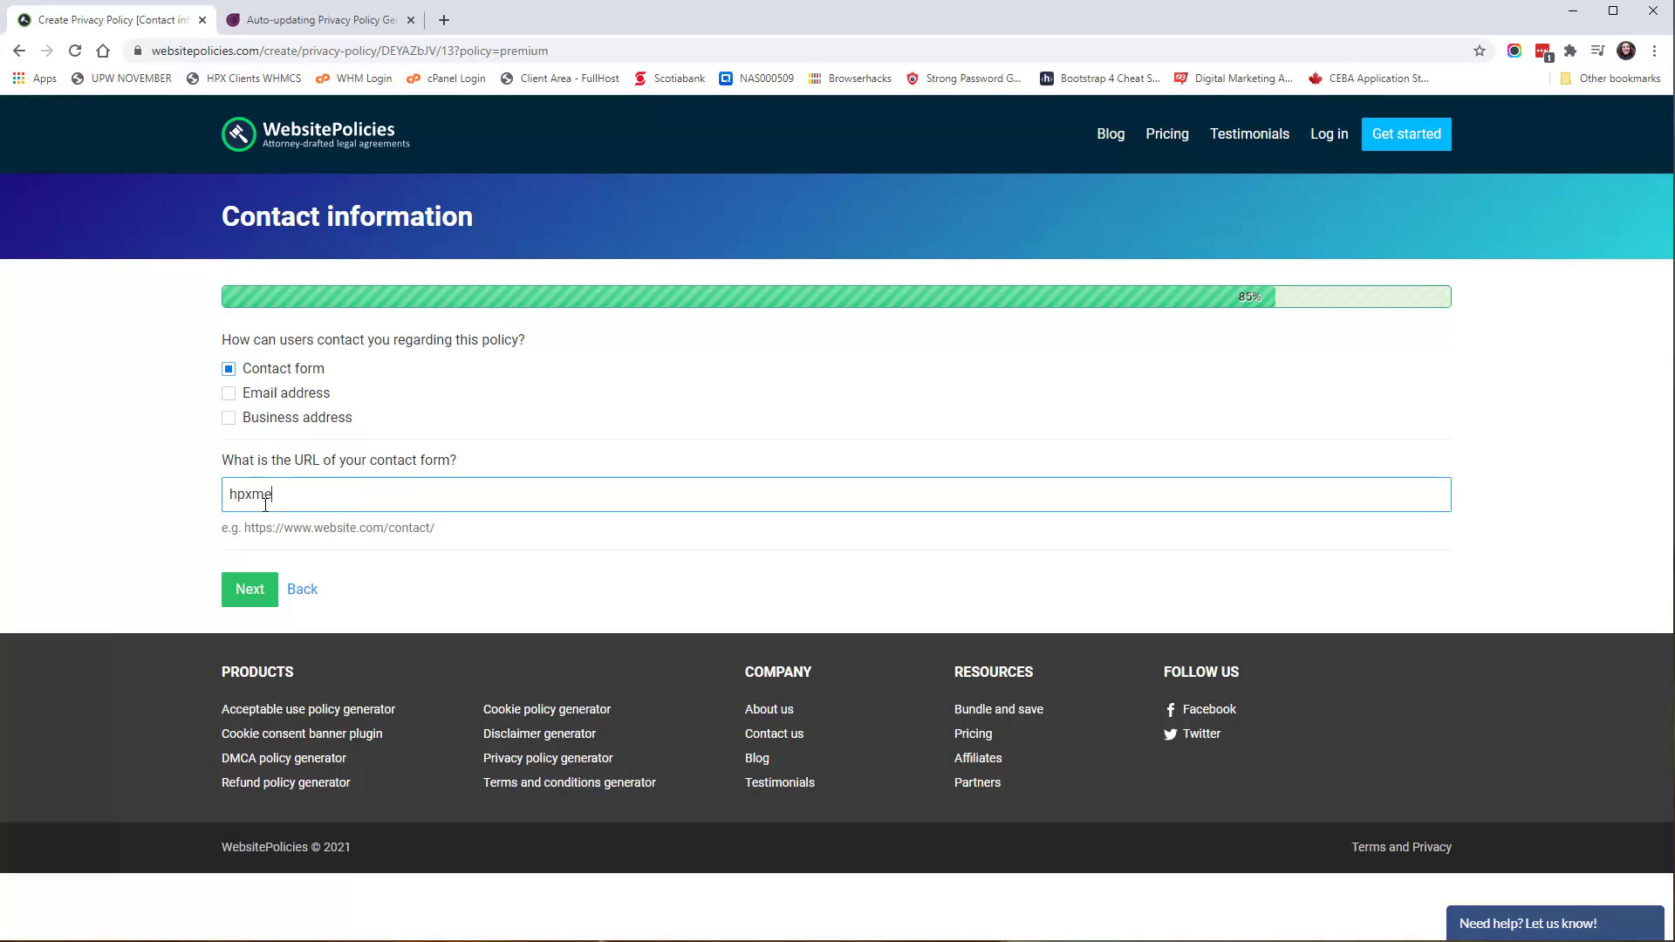
type("hpxmedia.com/contact/")
left_click(247, 588)
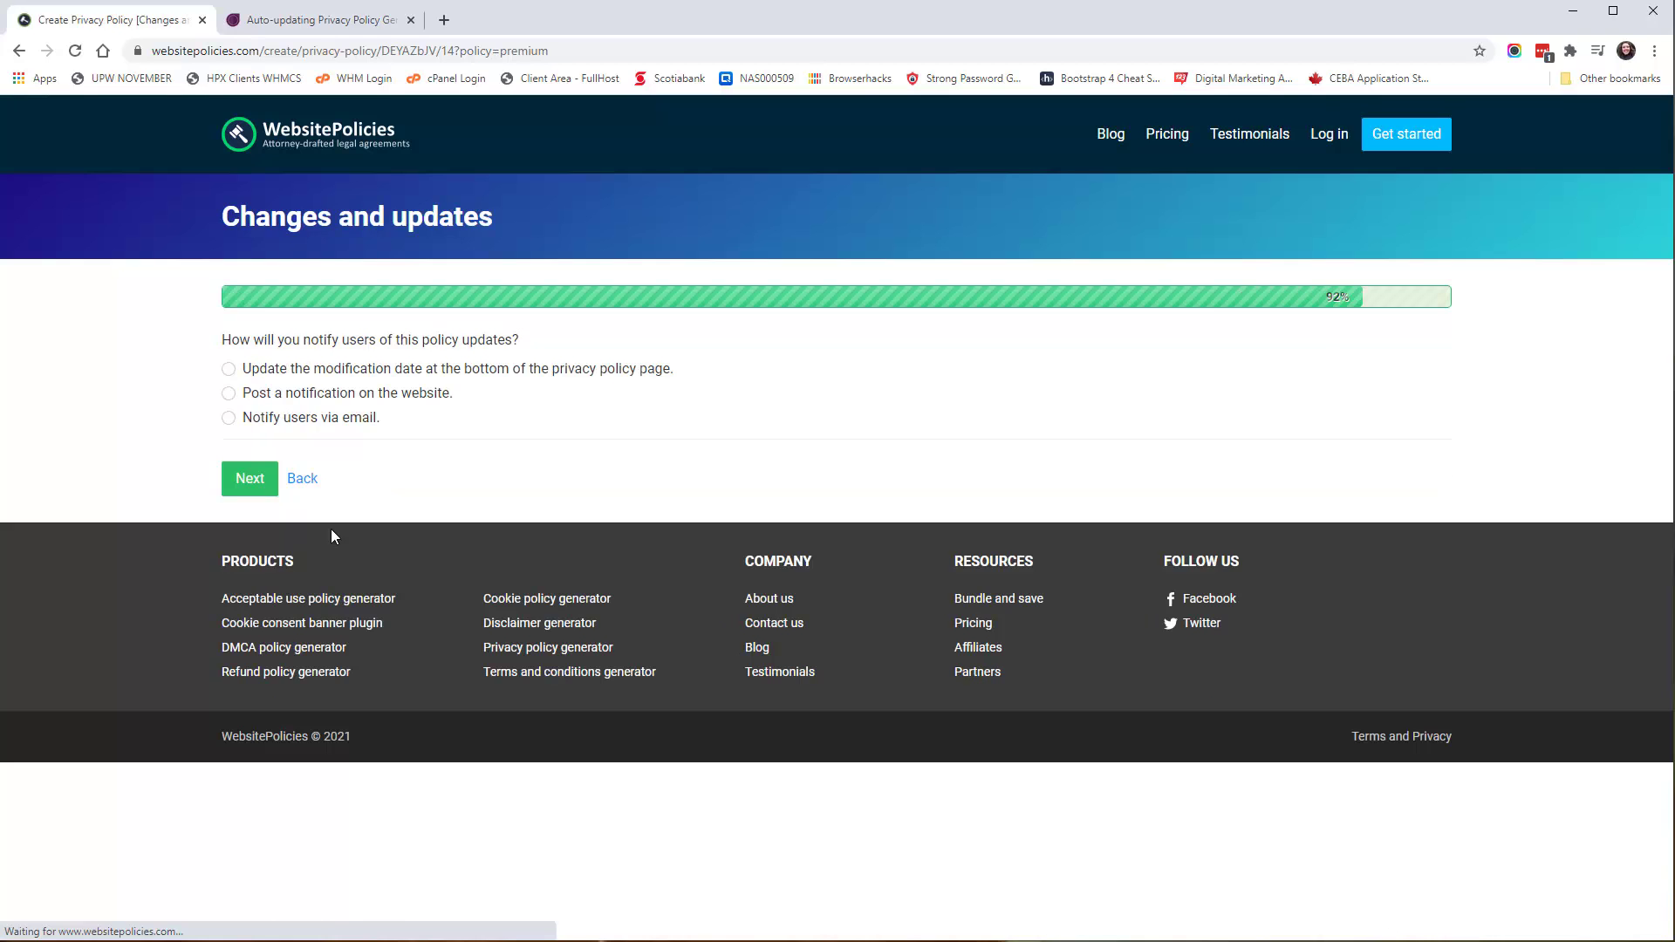
left_click(317, 370)
left_click(245, 478)
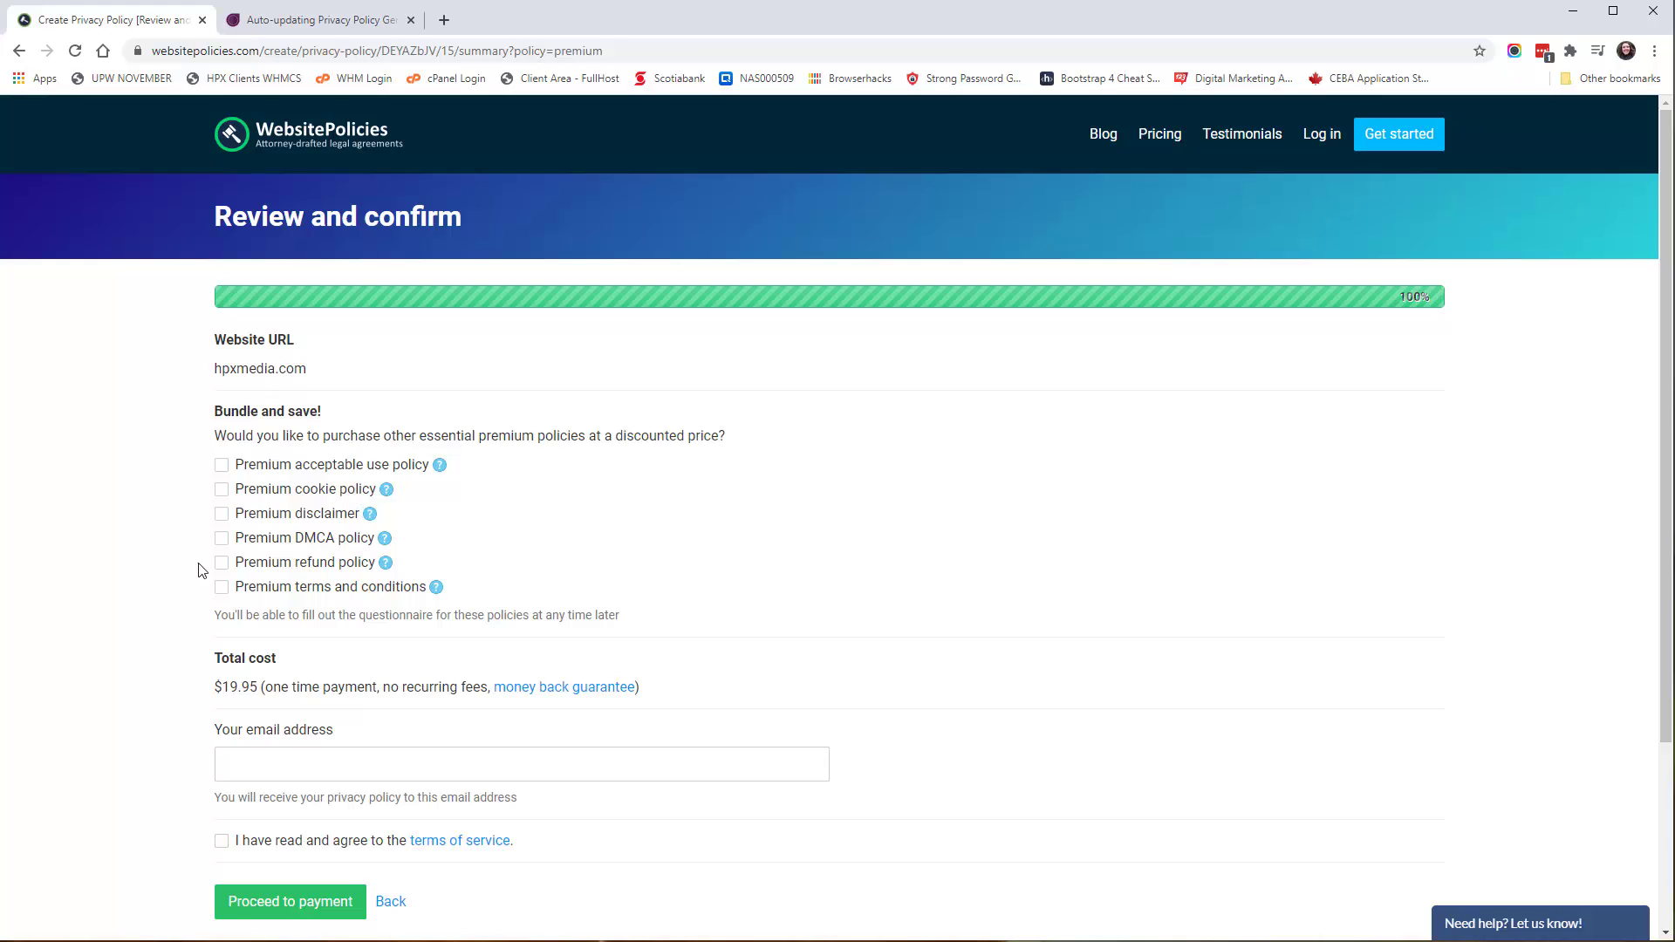
Step: Add the premium refund policy, premium DMCA policy and premium disclaimer to the discounted bundle
left_click(223, 467)
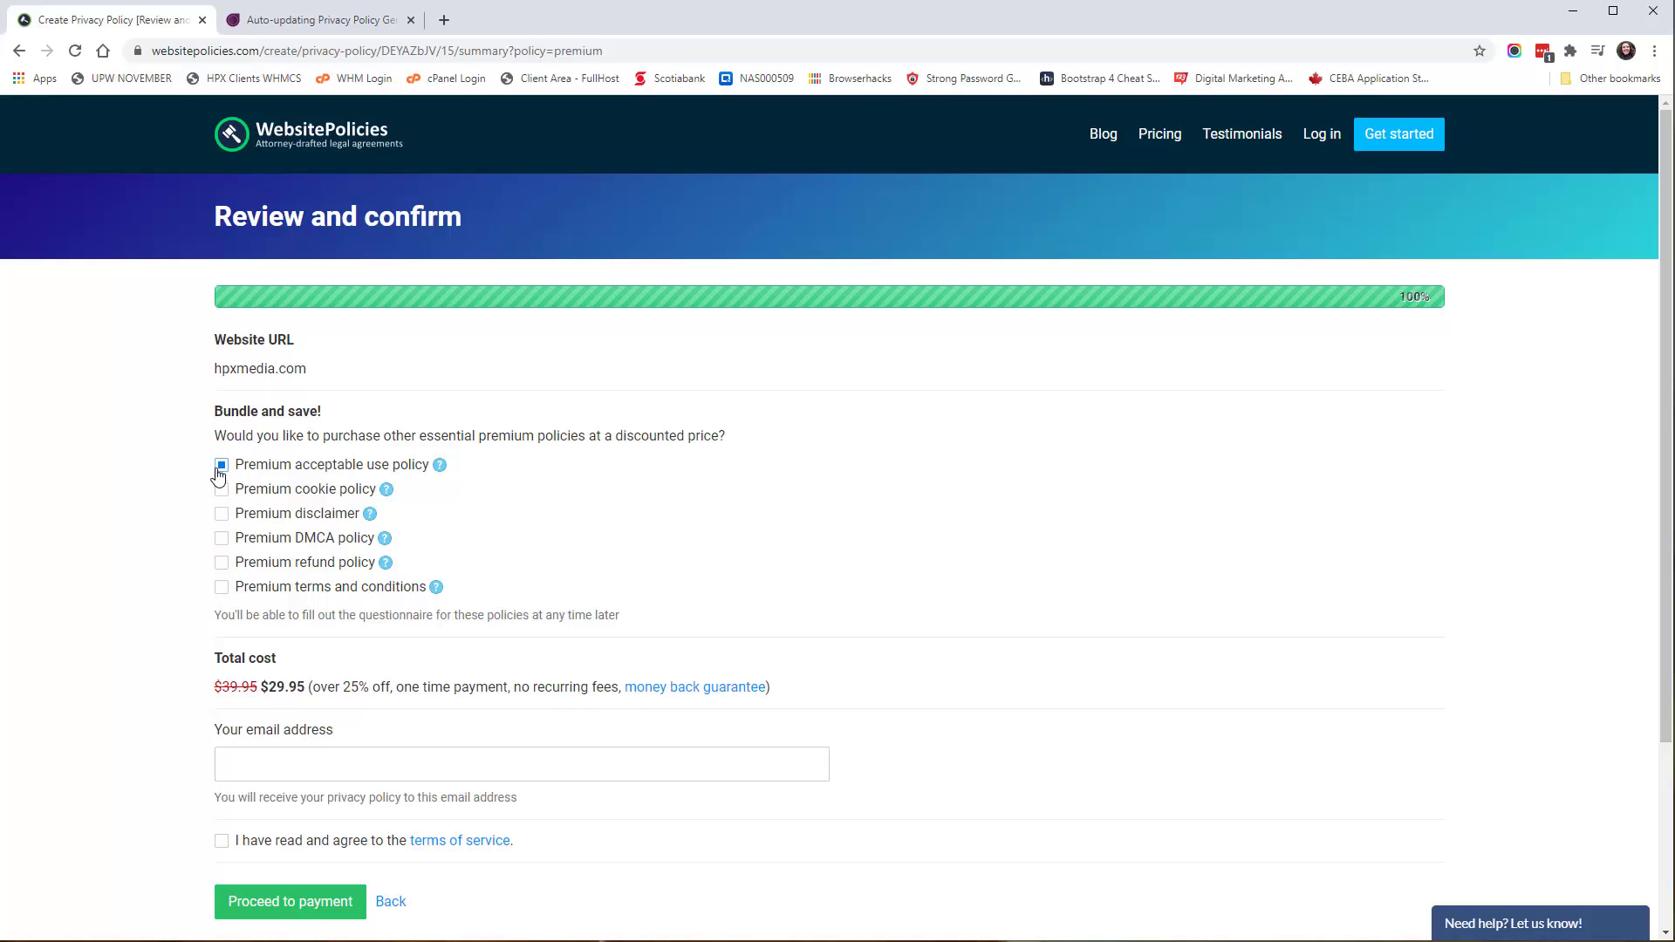
left_click(221, 466)
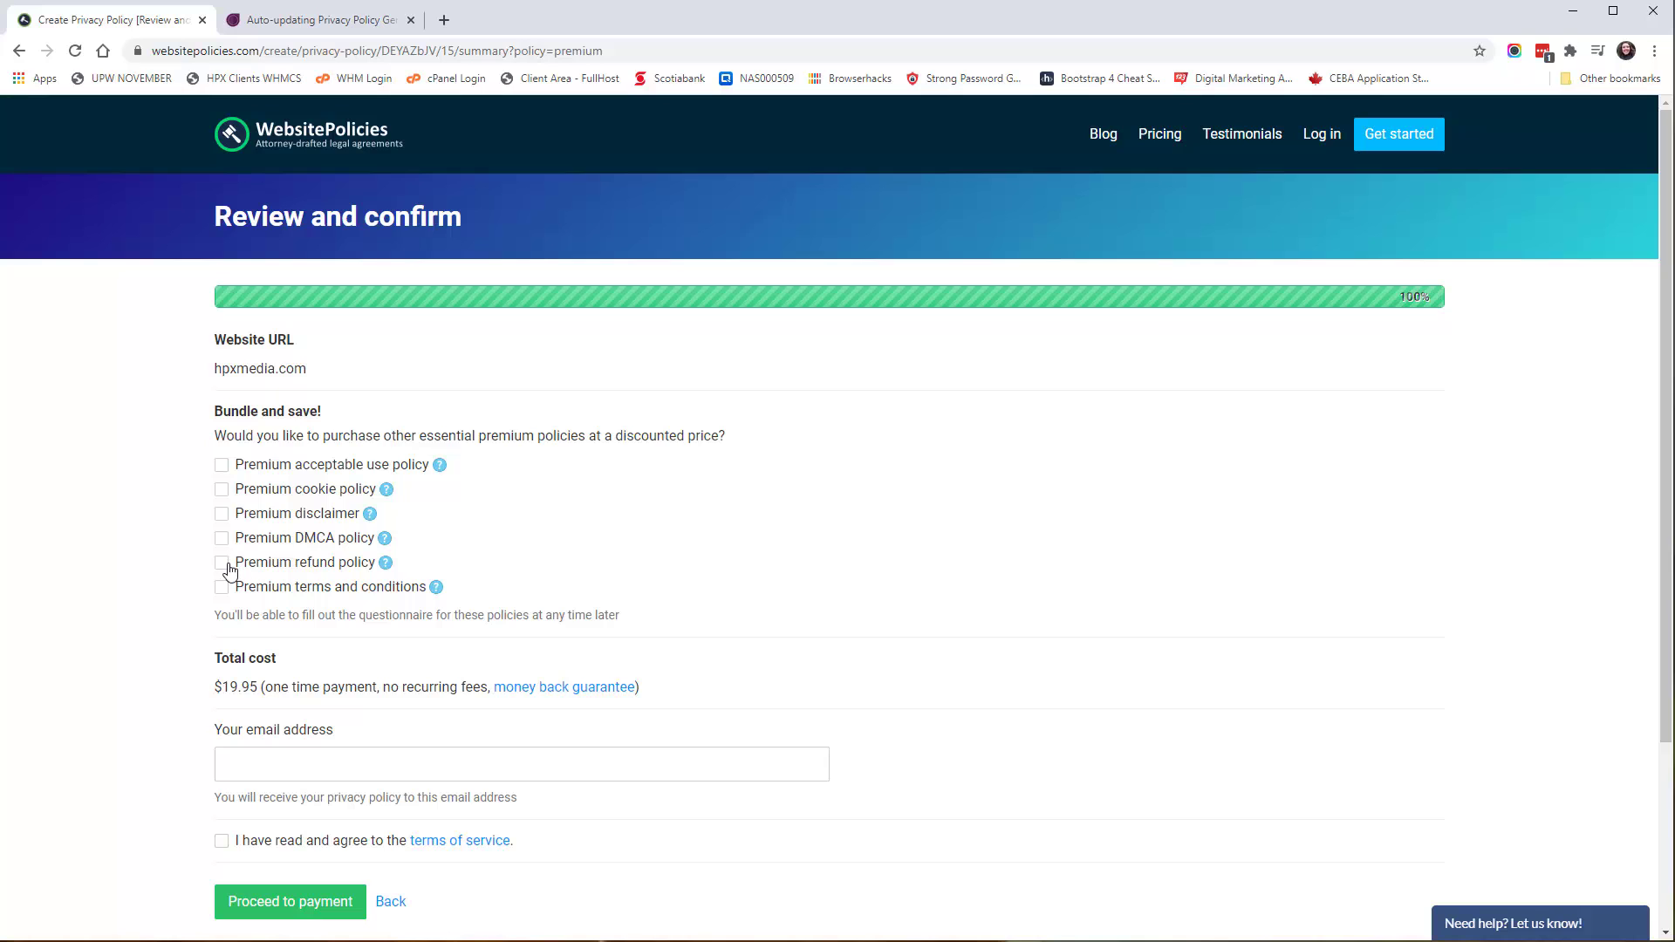
left_click(225, 566)
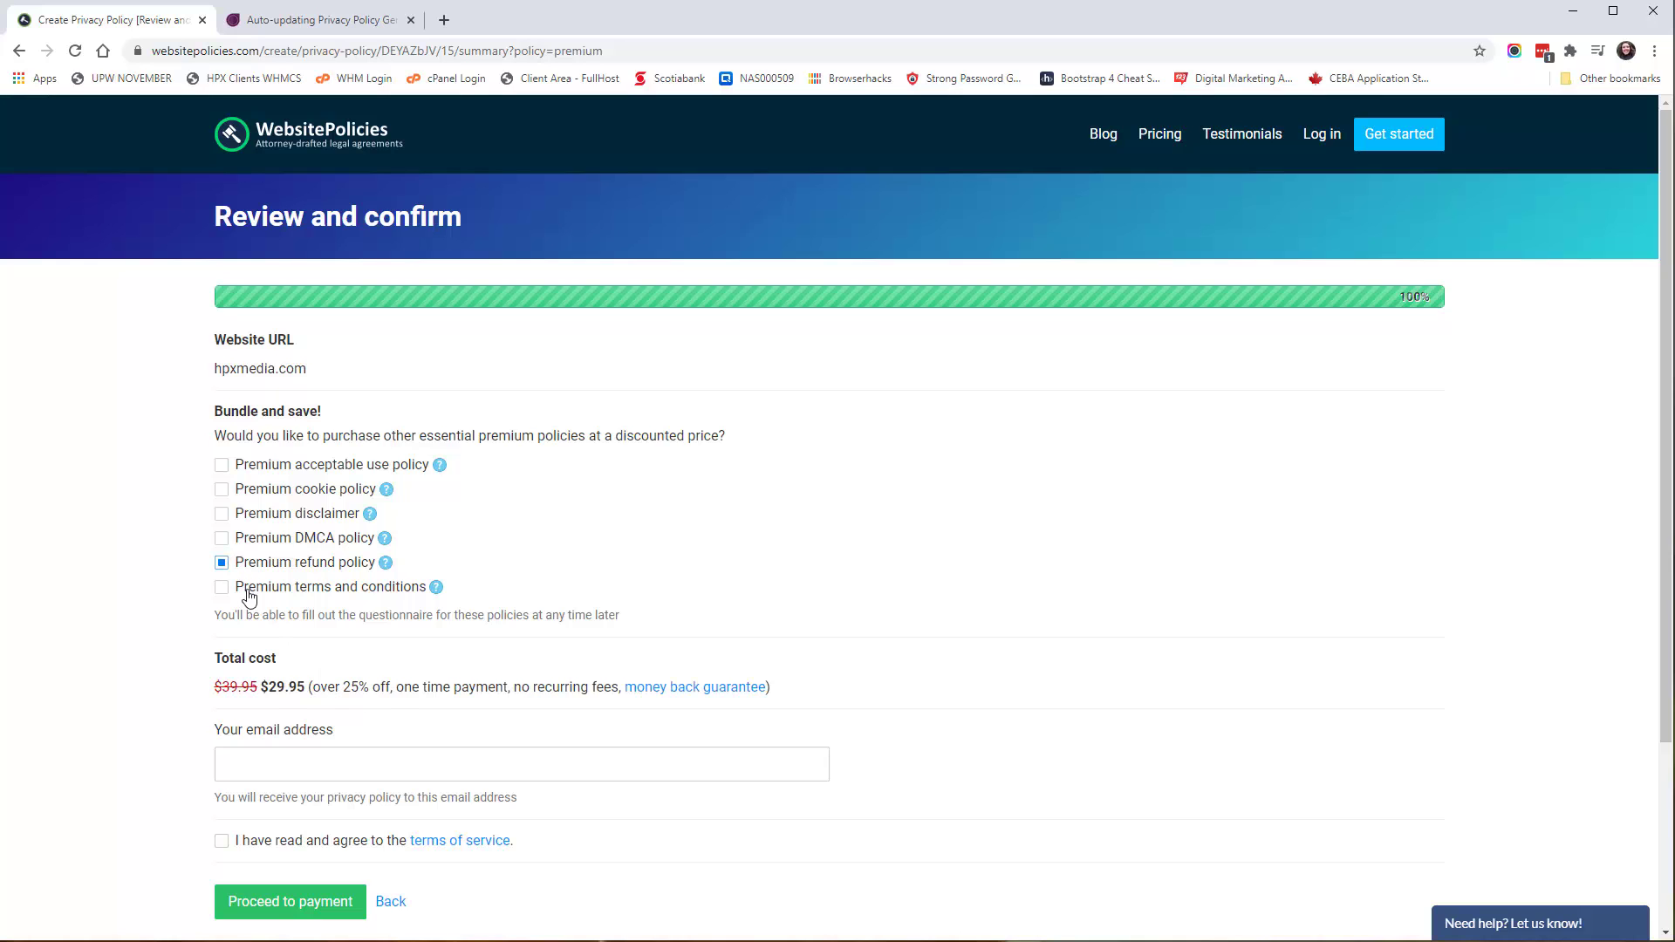
left_click(222, 538)
left_click(221, 514)
Step: Leave the review form and open the site's account log-in page
left_click(257, 760)
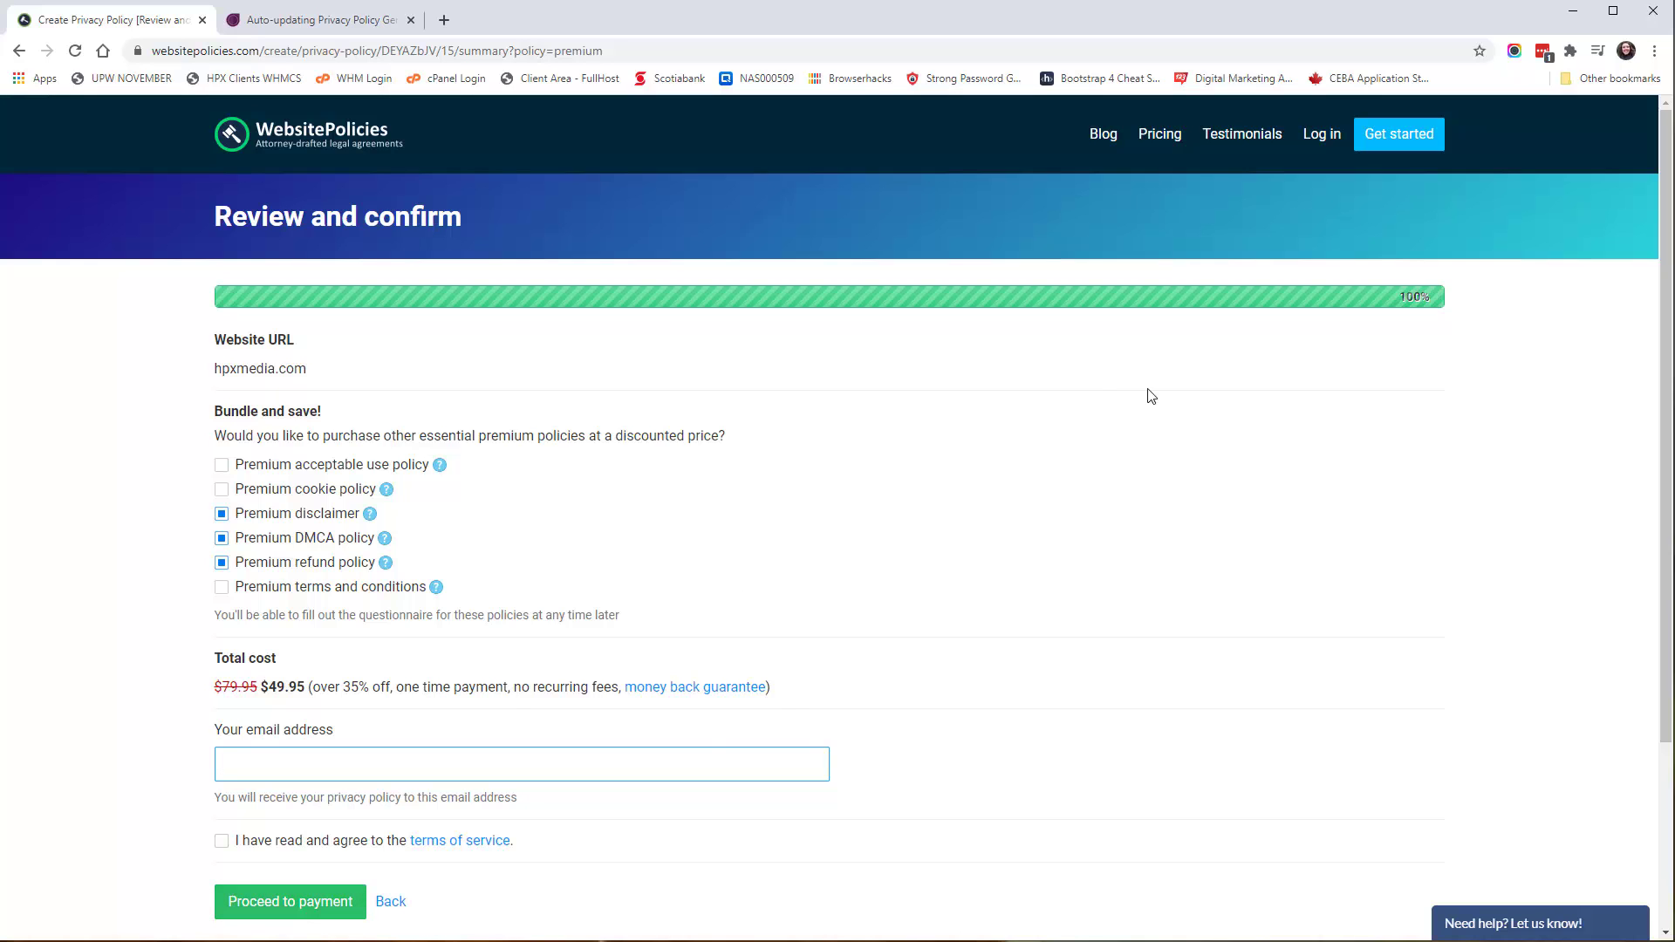
left_click(1321, 153)
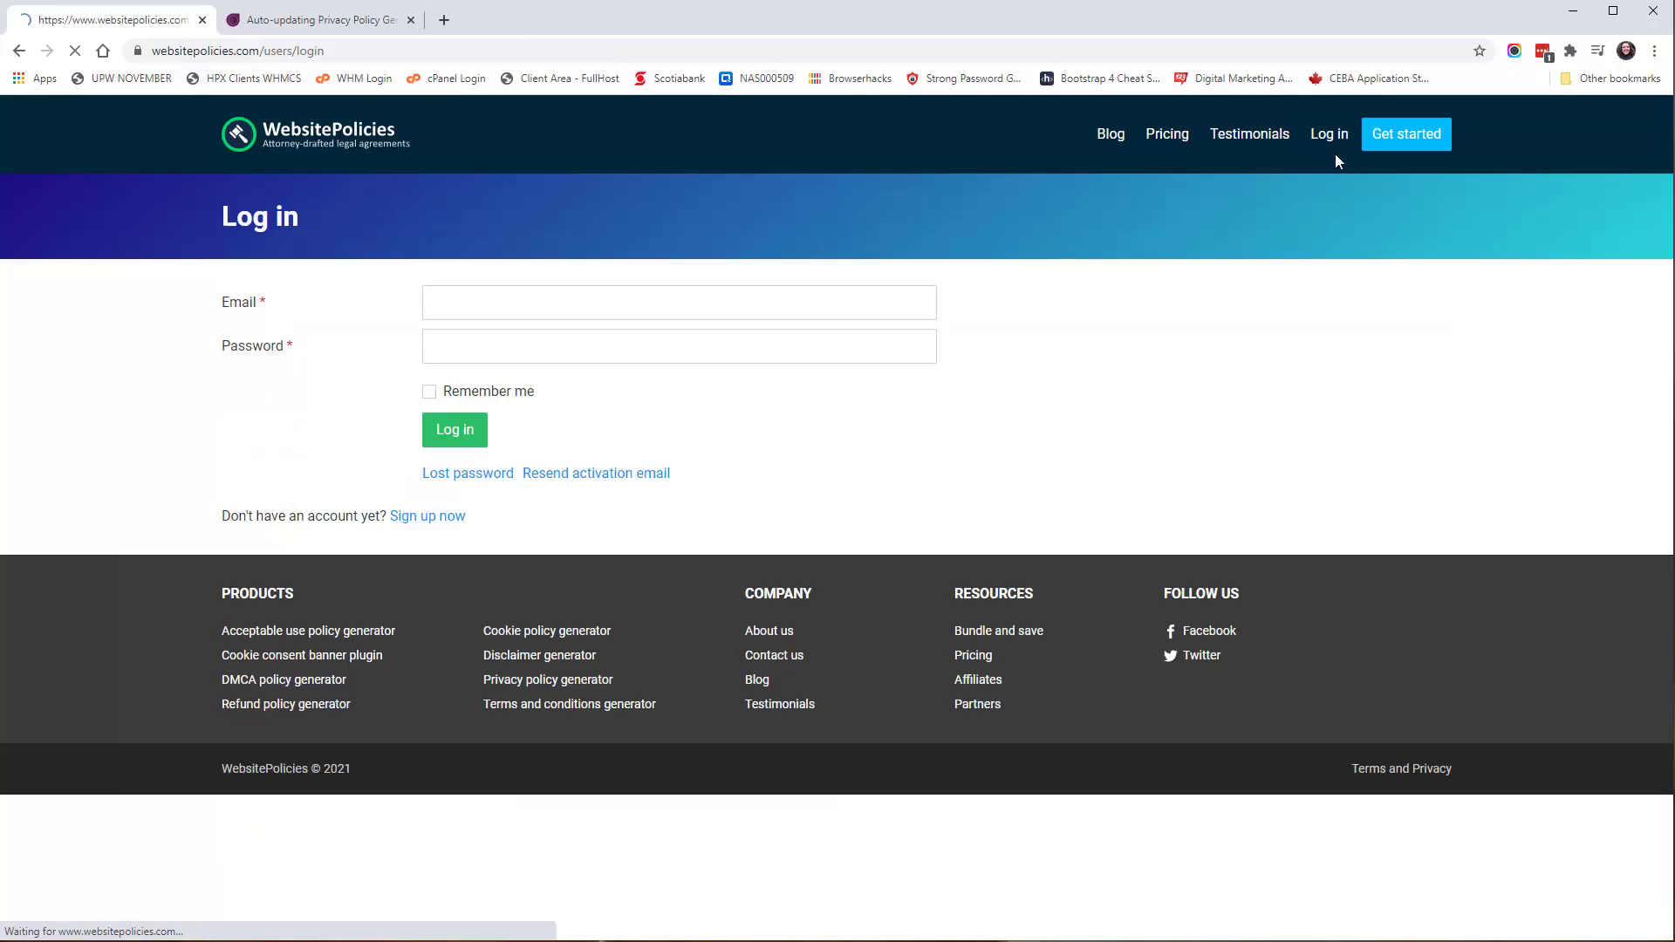
Step: Log in to the account, open the active cookie policy for hpxmedia.com and look through its text
left_click(455, 429)
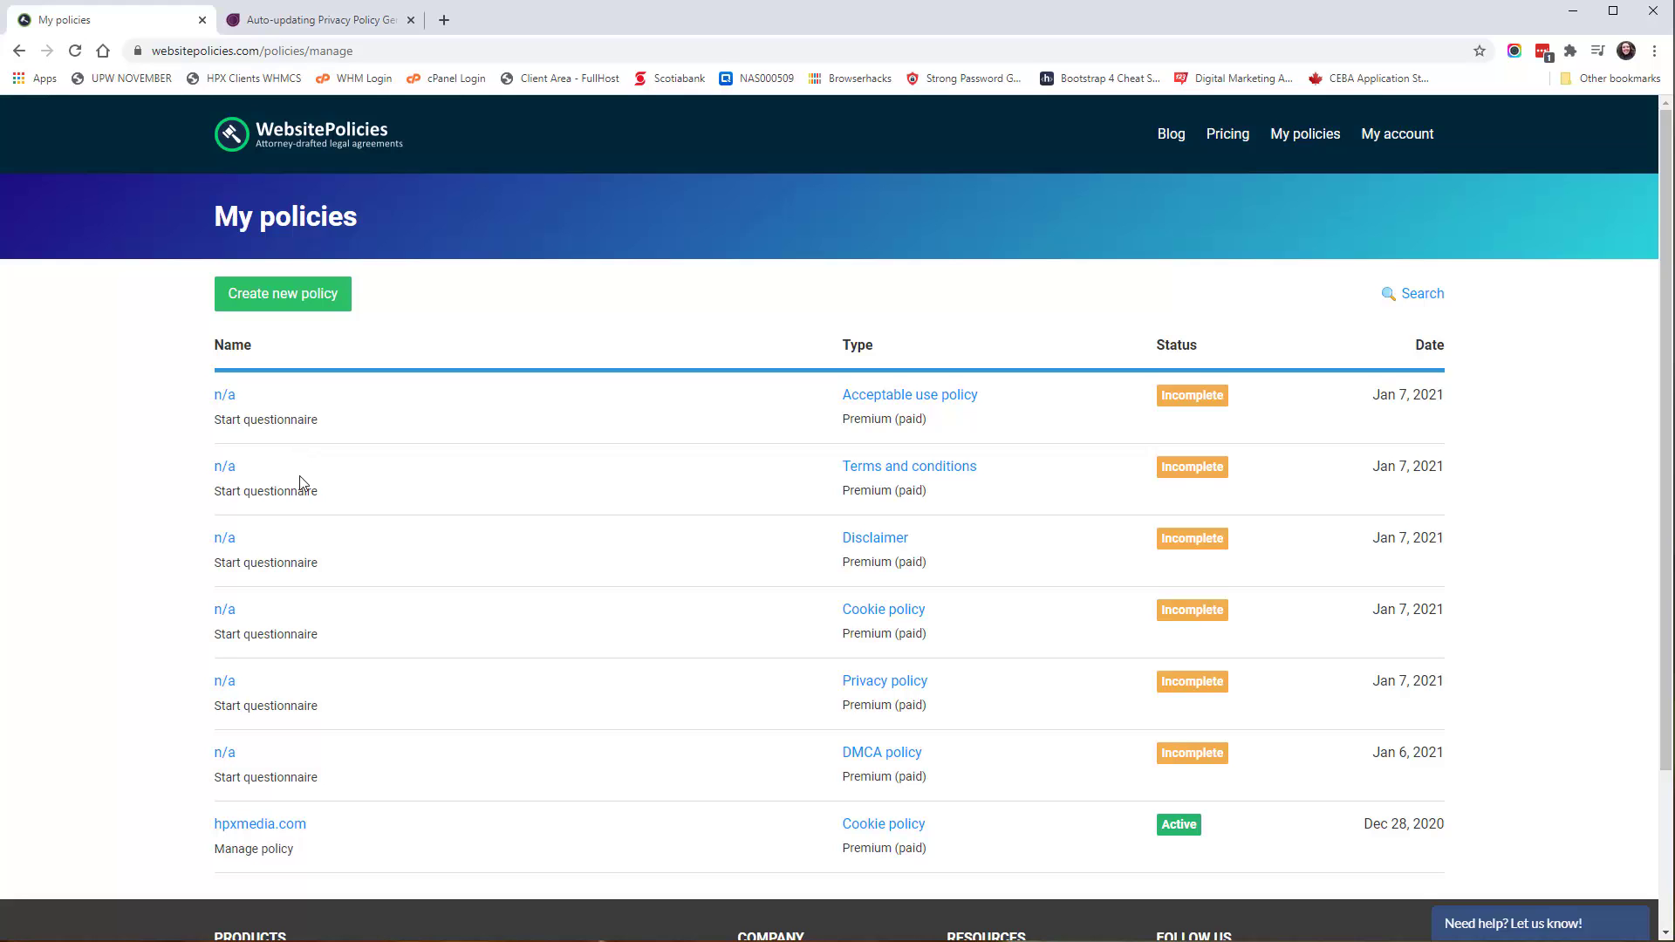
left_click(295, 829)
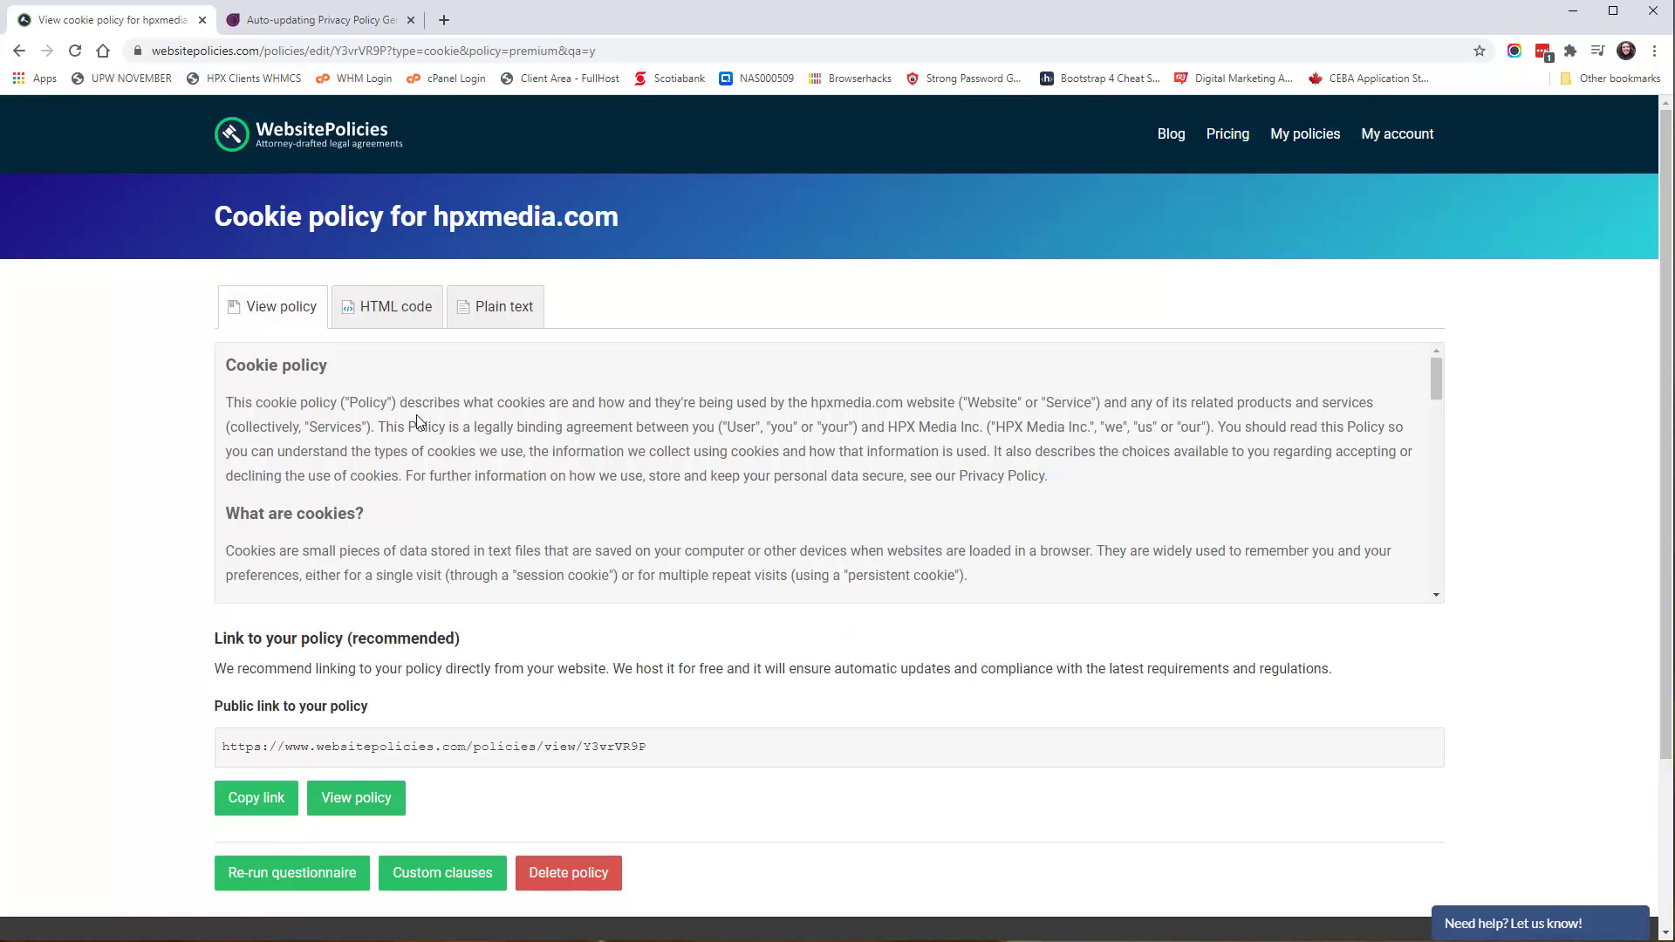
scroll(1436, 393, "down", 2)
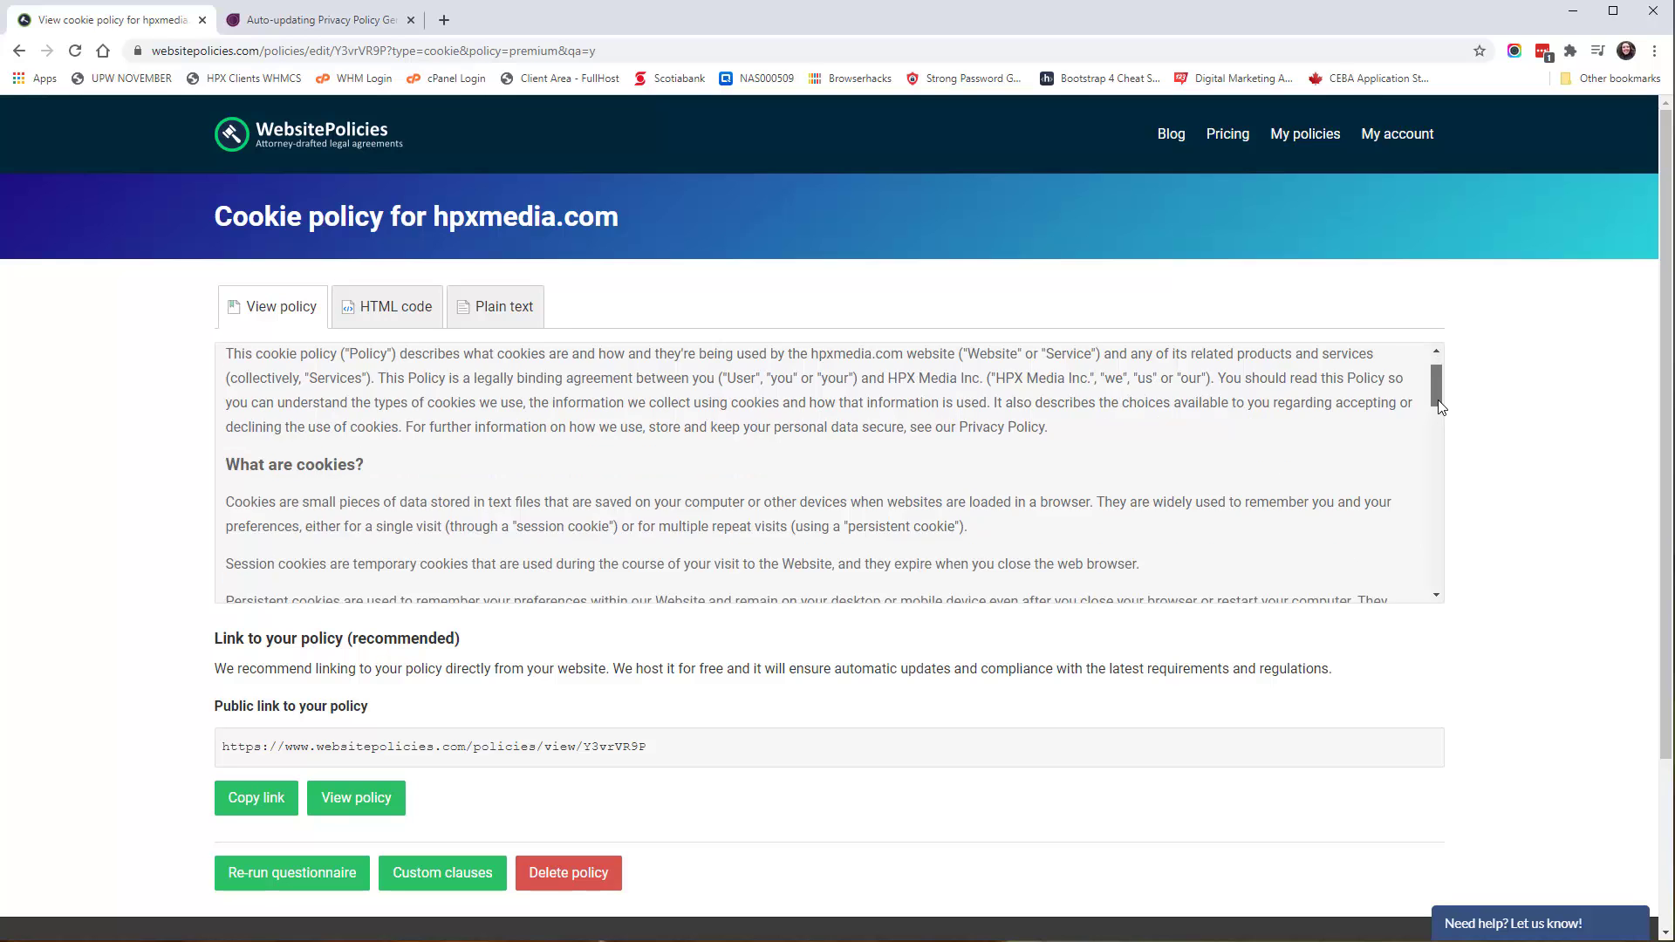
scroll(1438, 403, "down", 2)
scroll(831, 423, "up", 4)
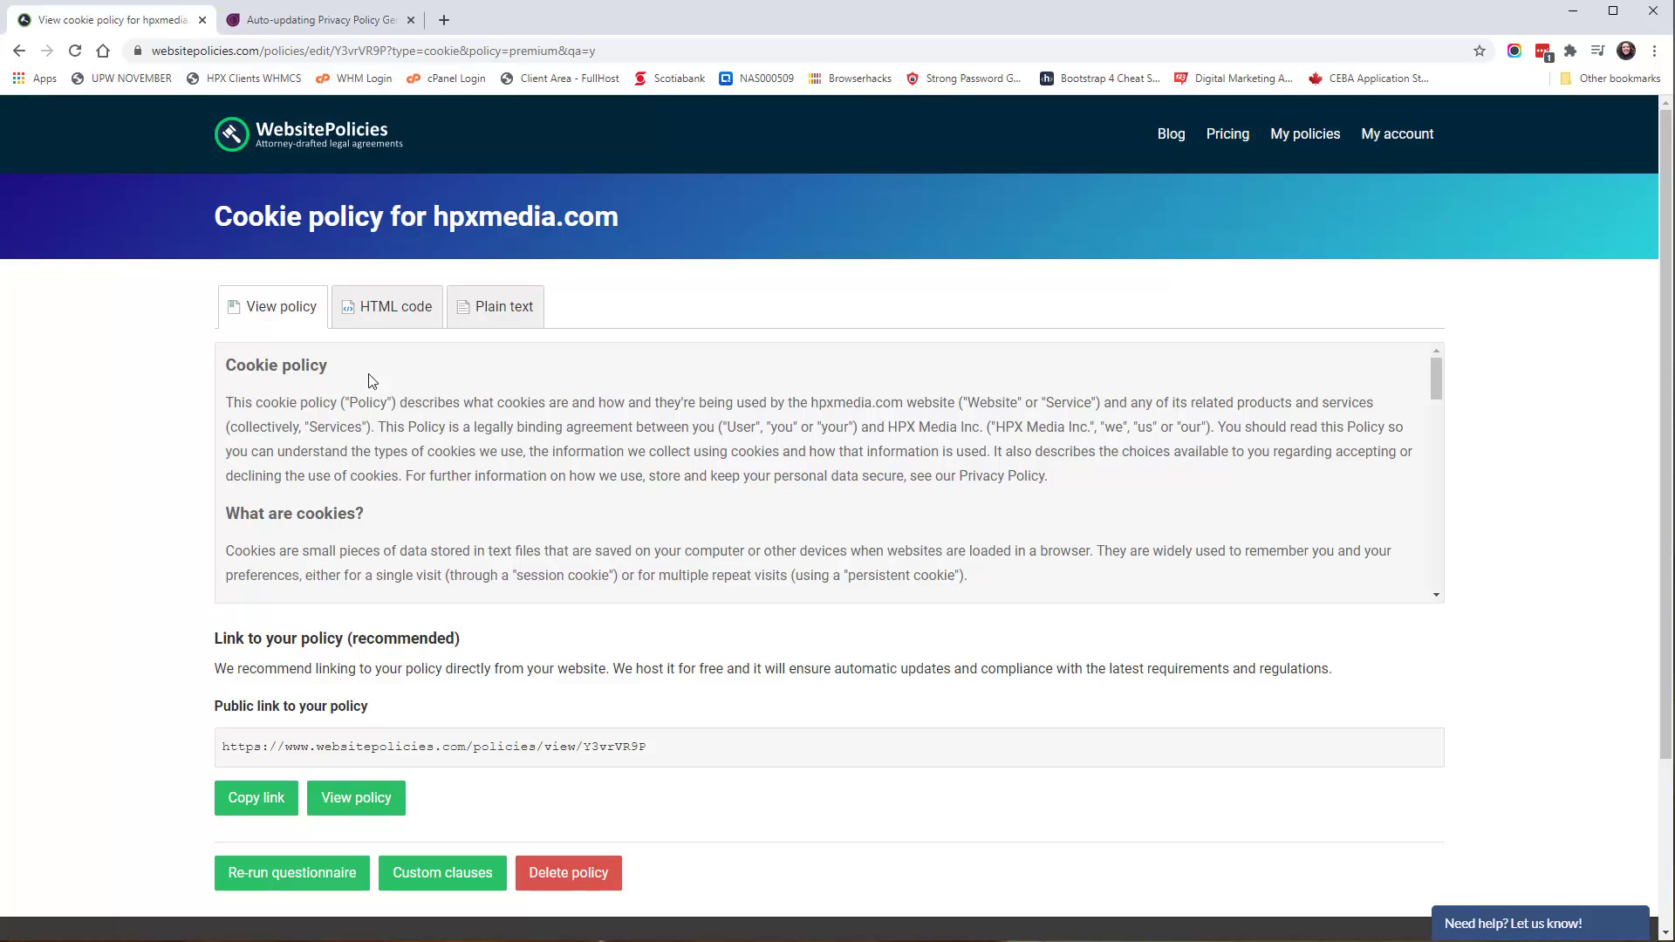
Step: View the cookie policy's HTML code and plain text versions, and return to the formatted policy
left_click(384, 308)
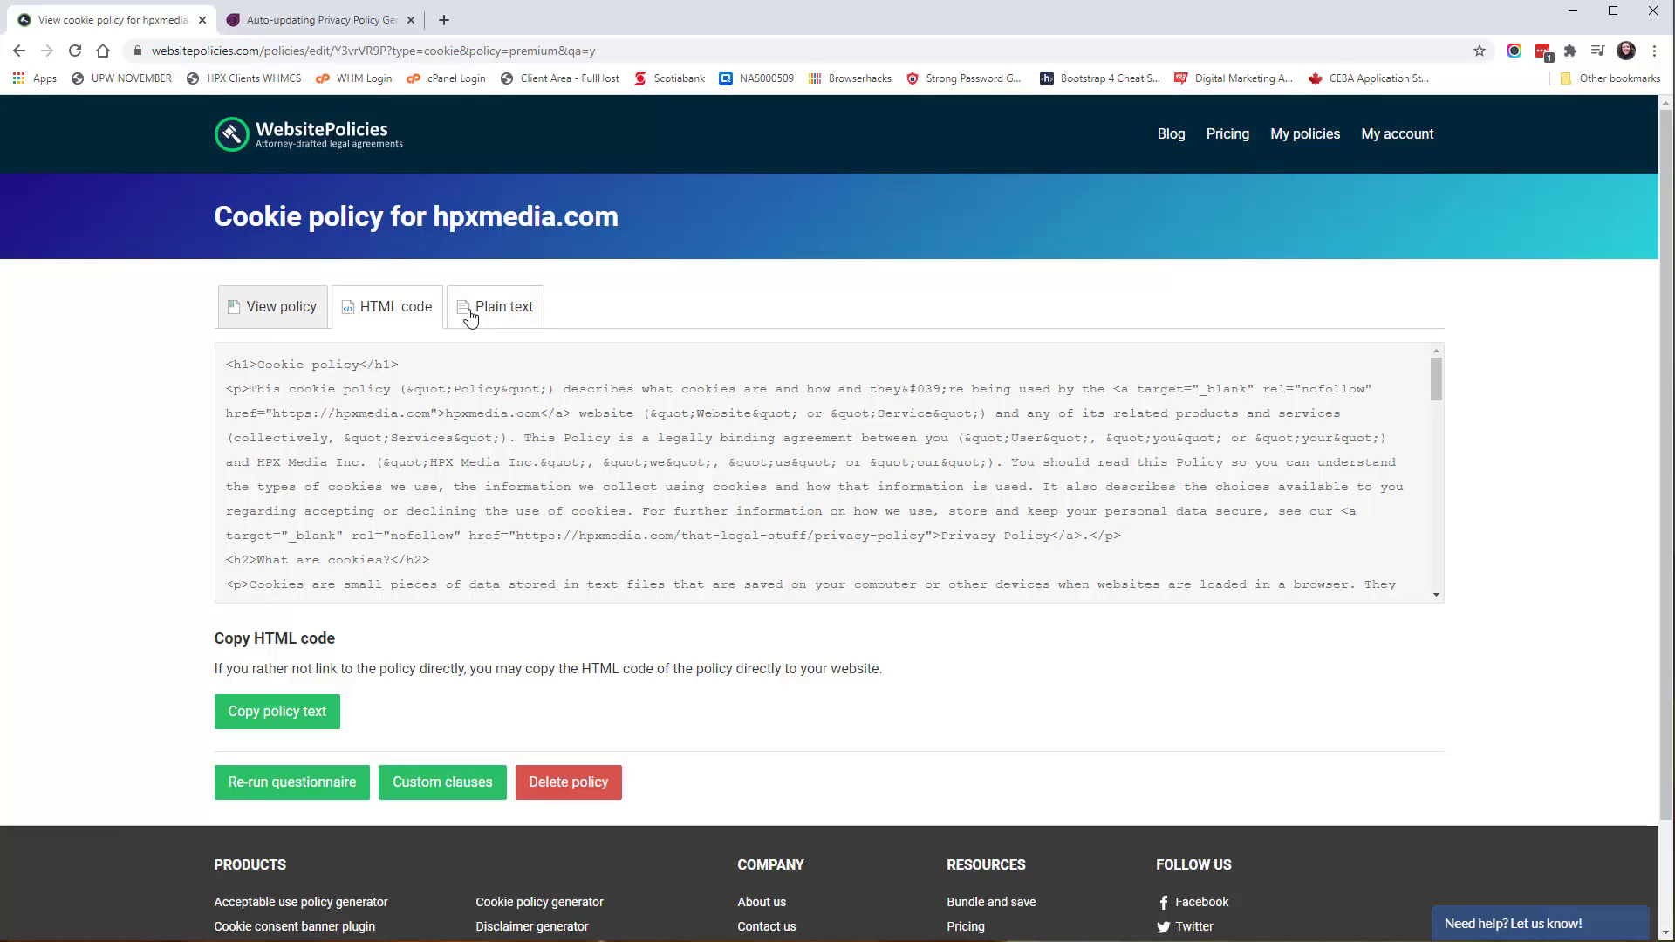
left_click(519, 312)
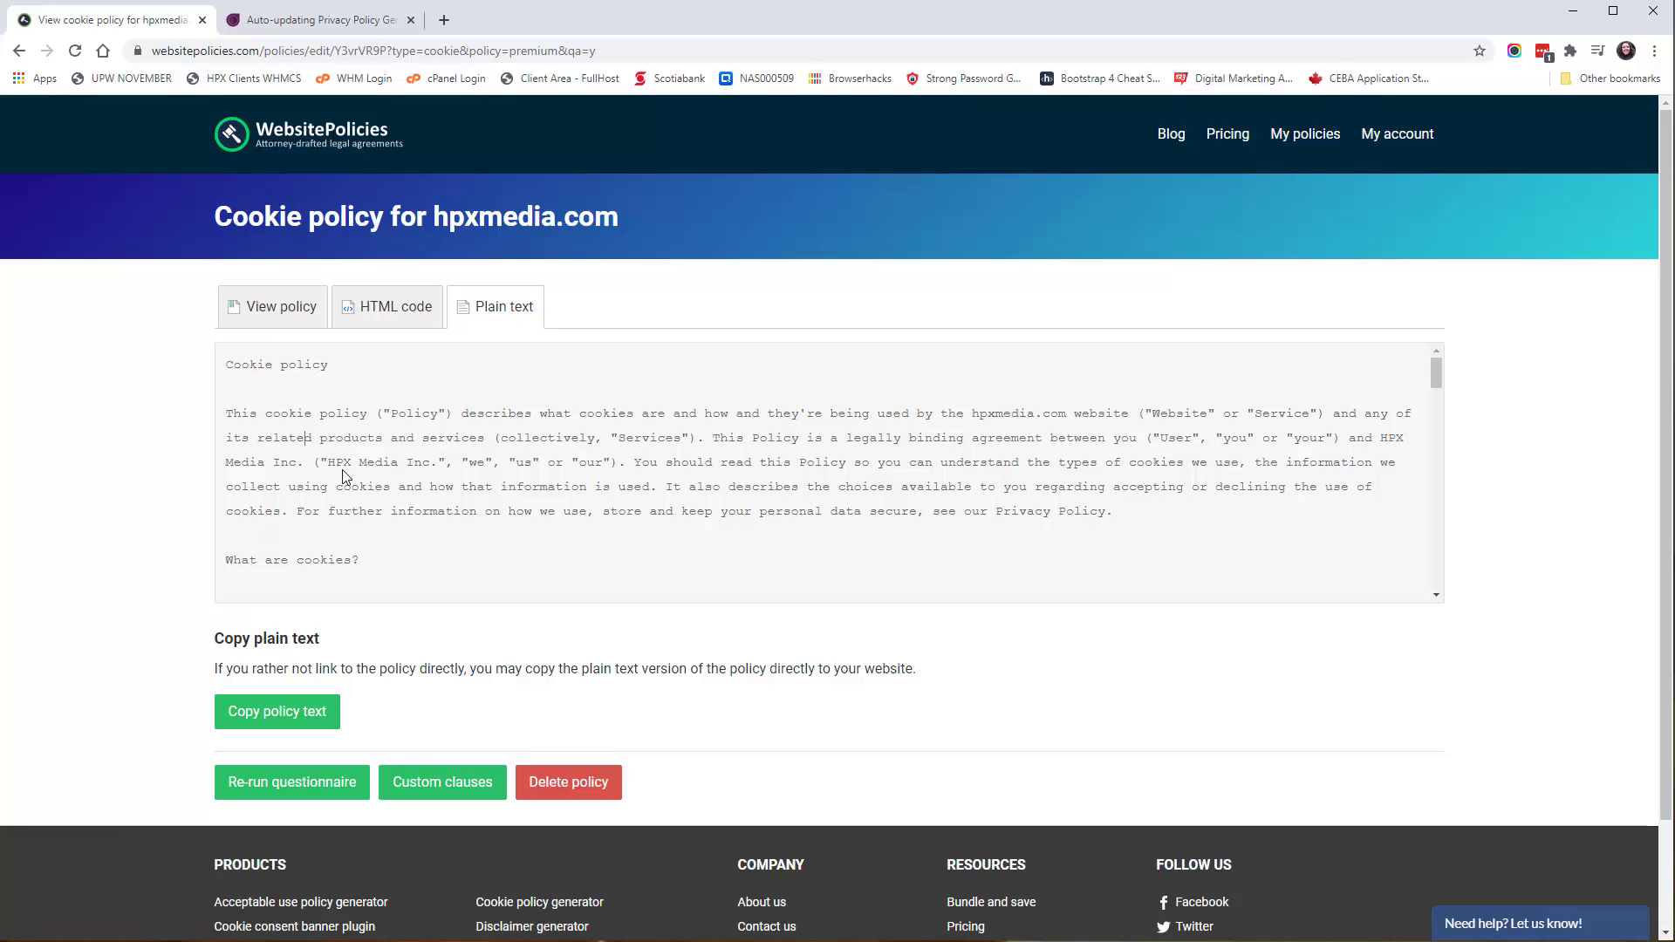
left_click(273, 312)
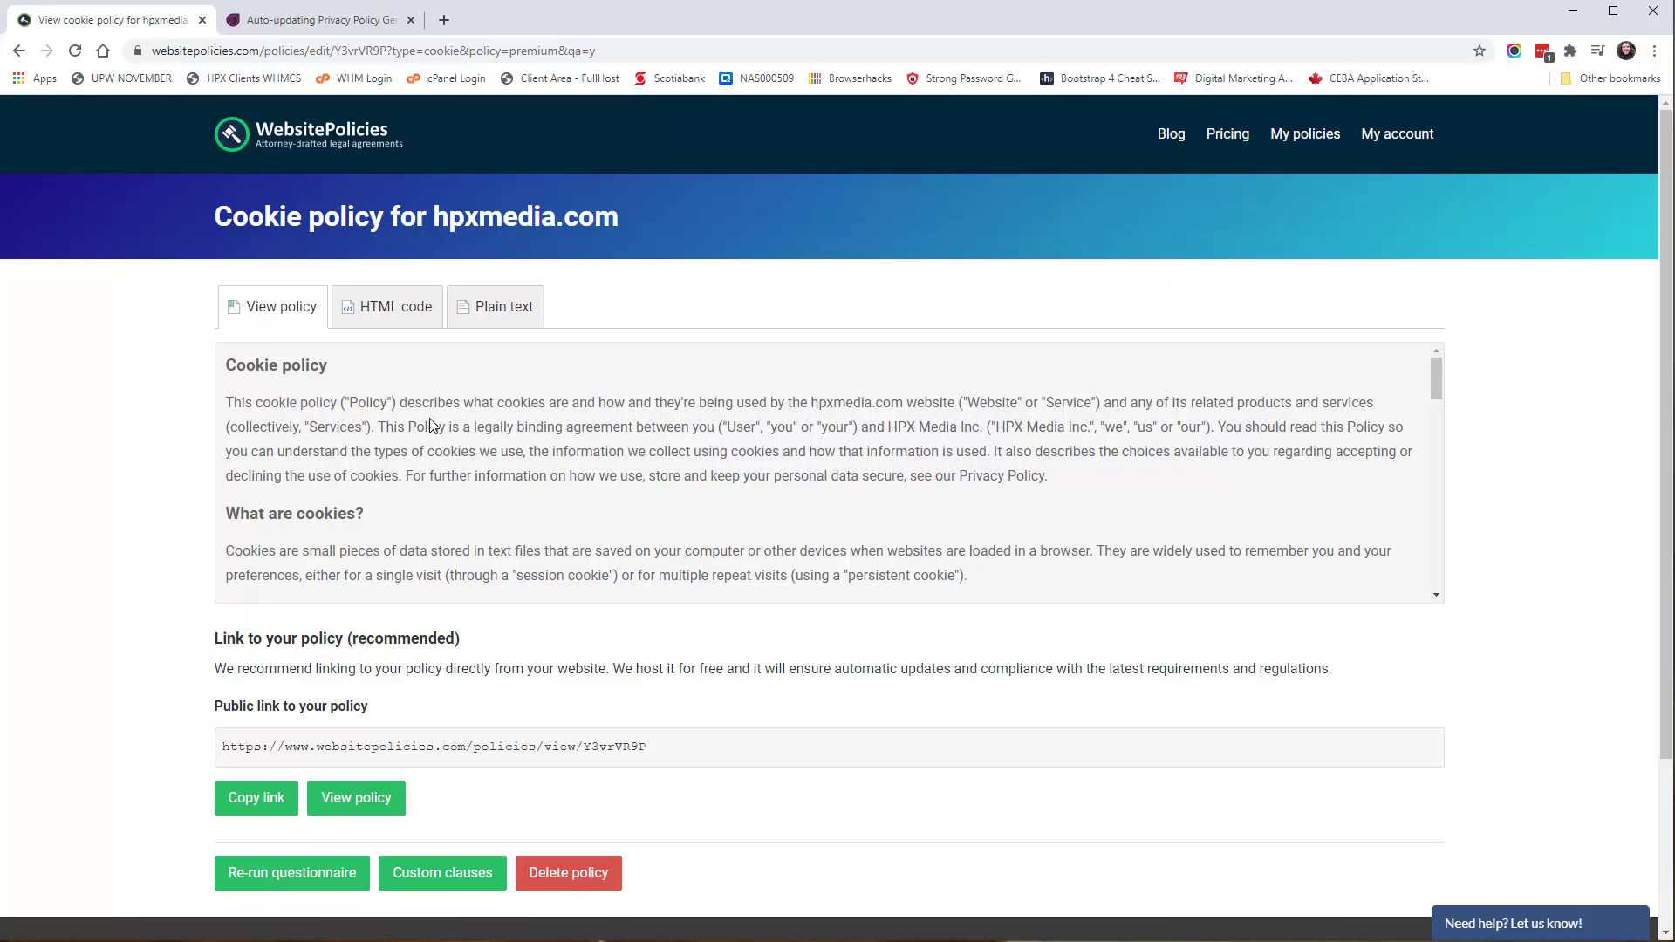
Step: Open hpxmedia.com in a new browser tab and look through the Privacy page linked in its footer
left_click(444, 20)
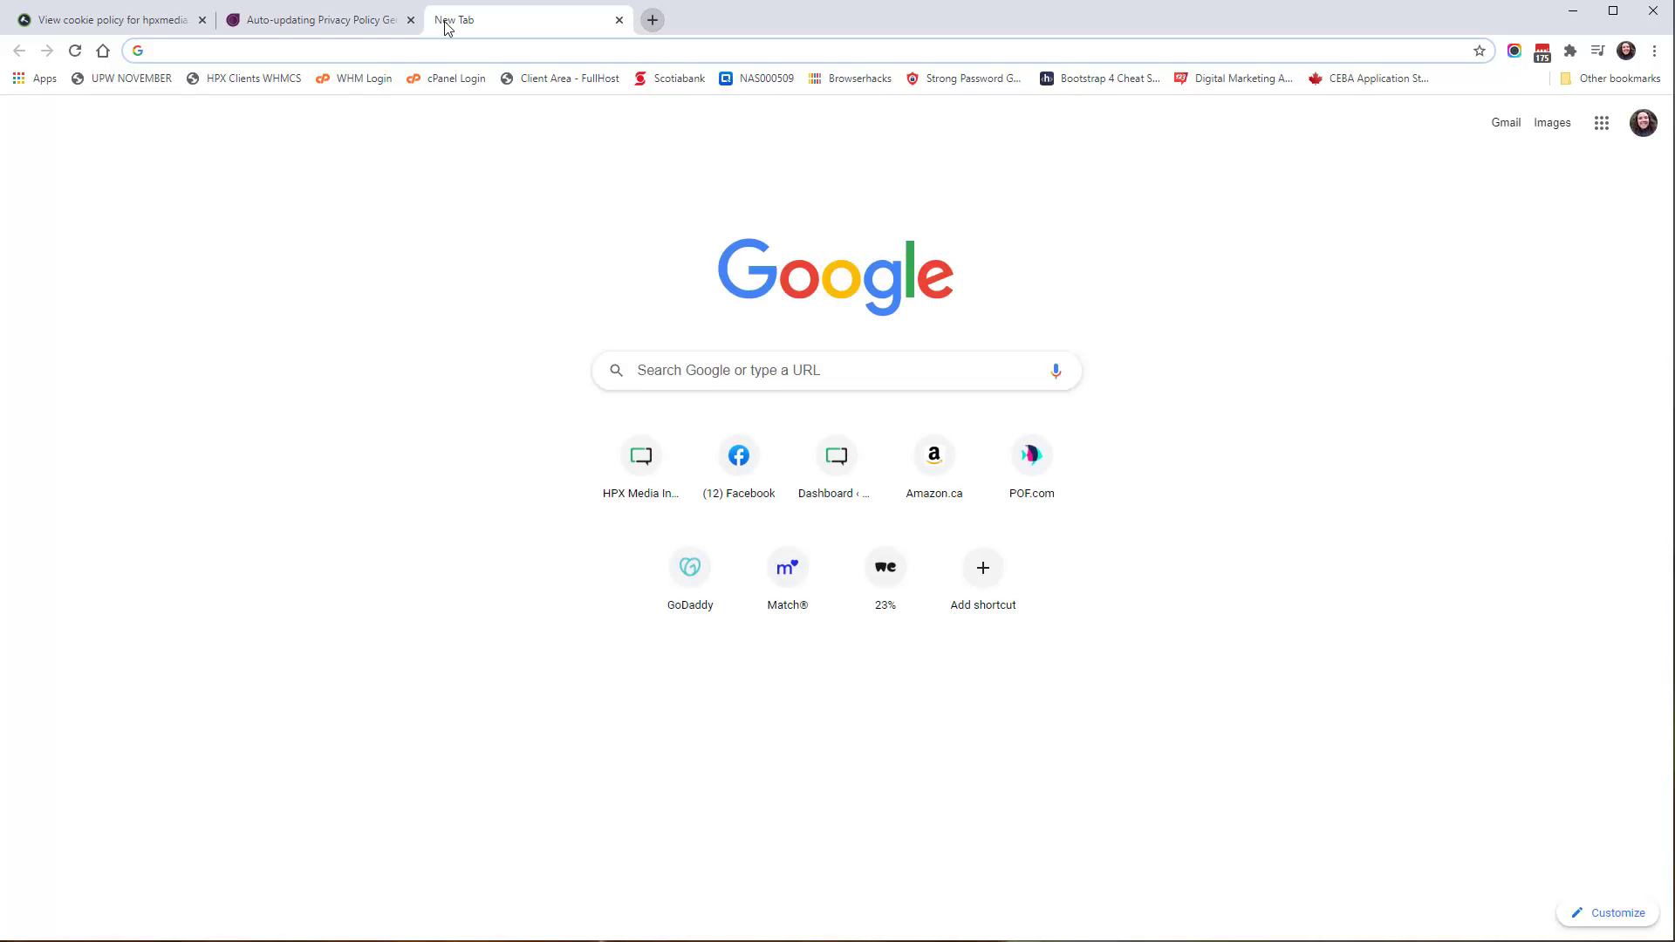
type("hpxmedia.com")
key("Return")
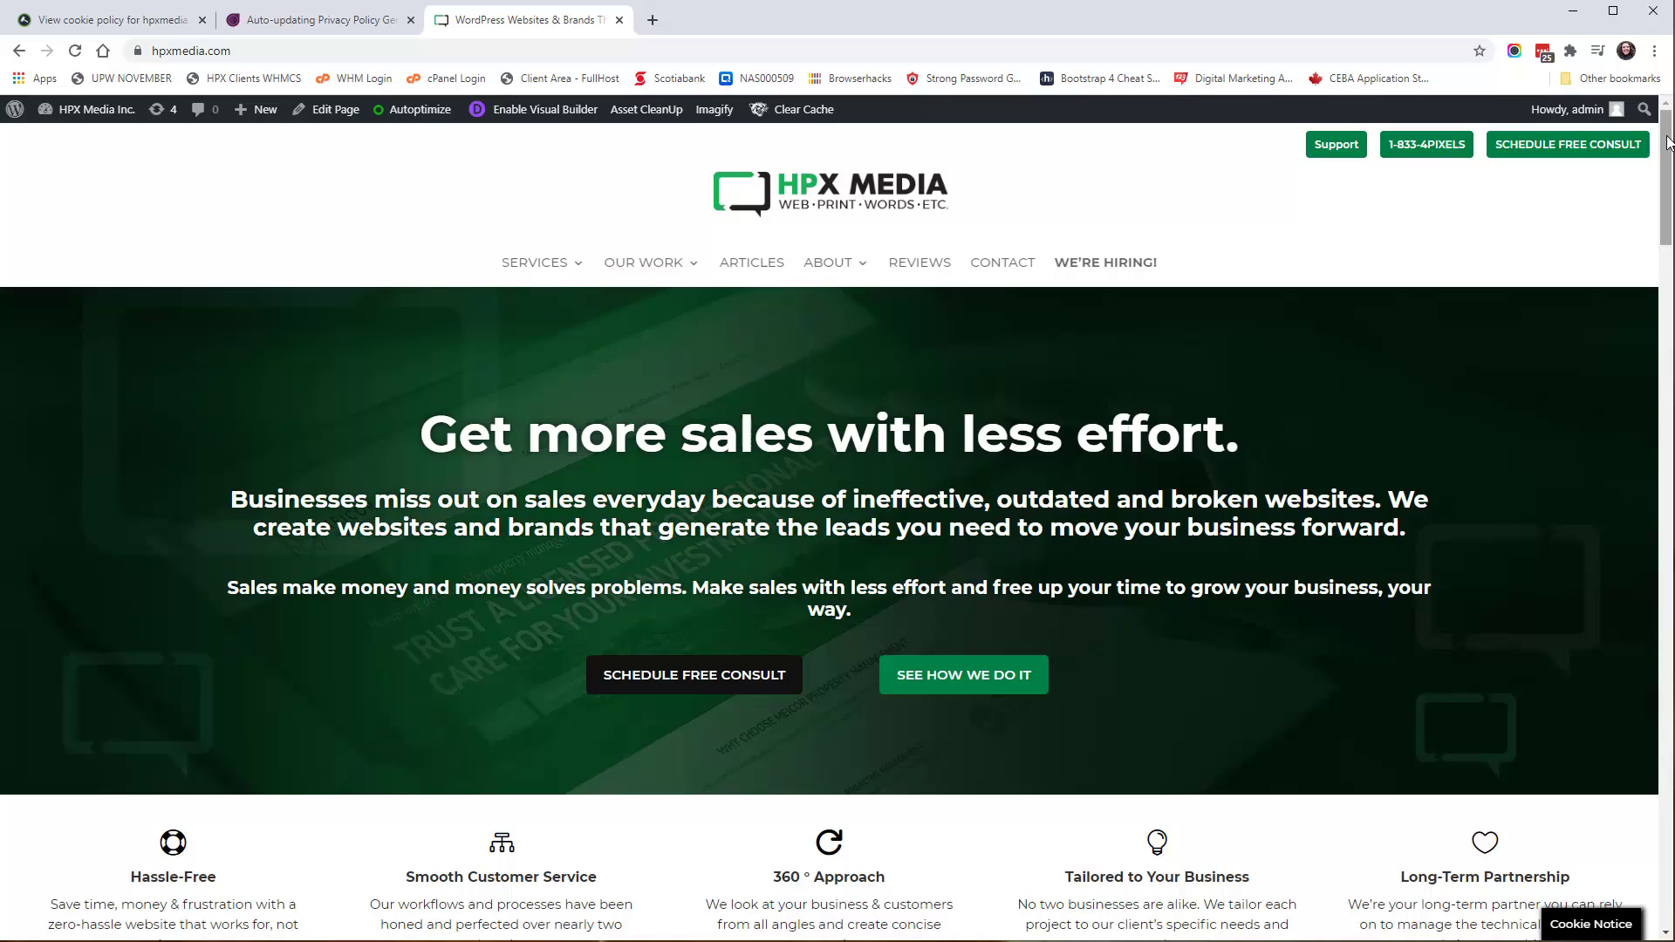
left_click_drag(1668, 143, 1668, 873)
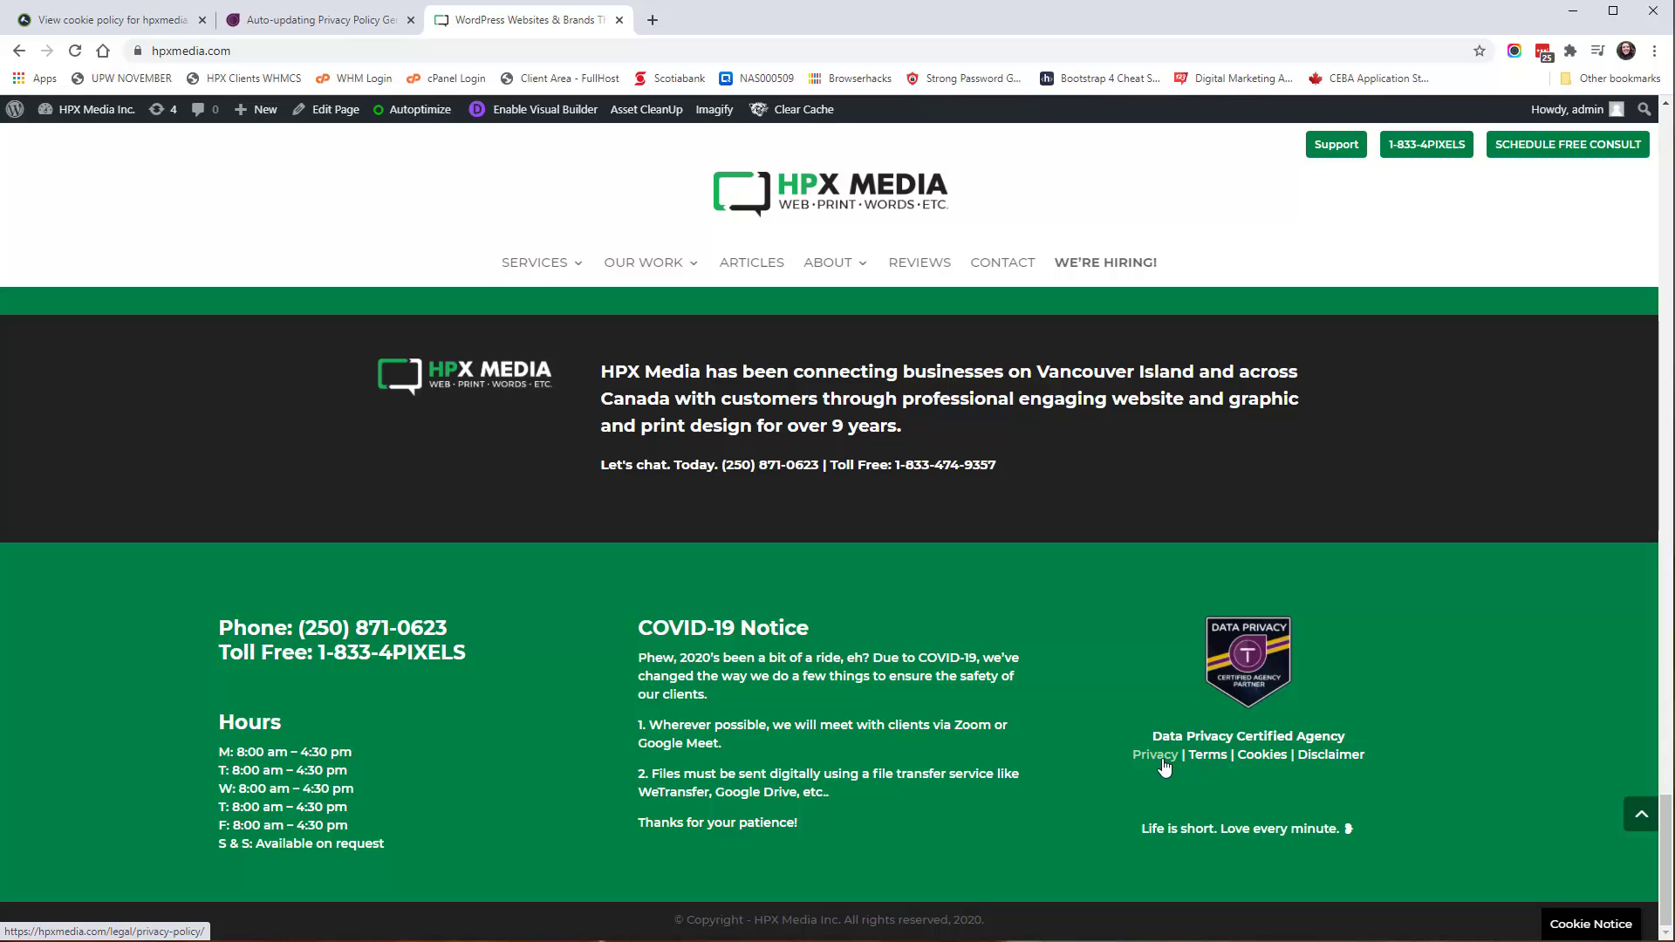
left_click(1164, 766)
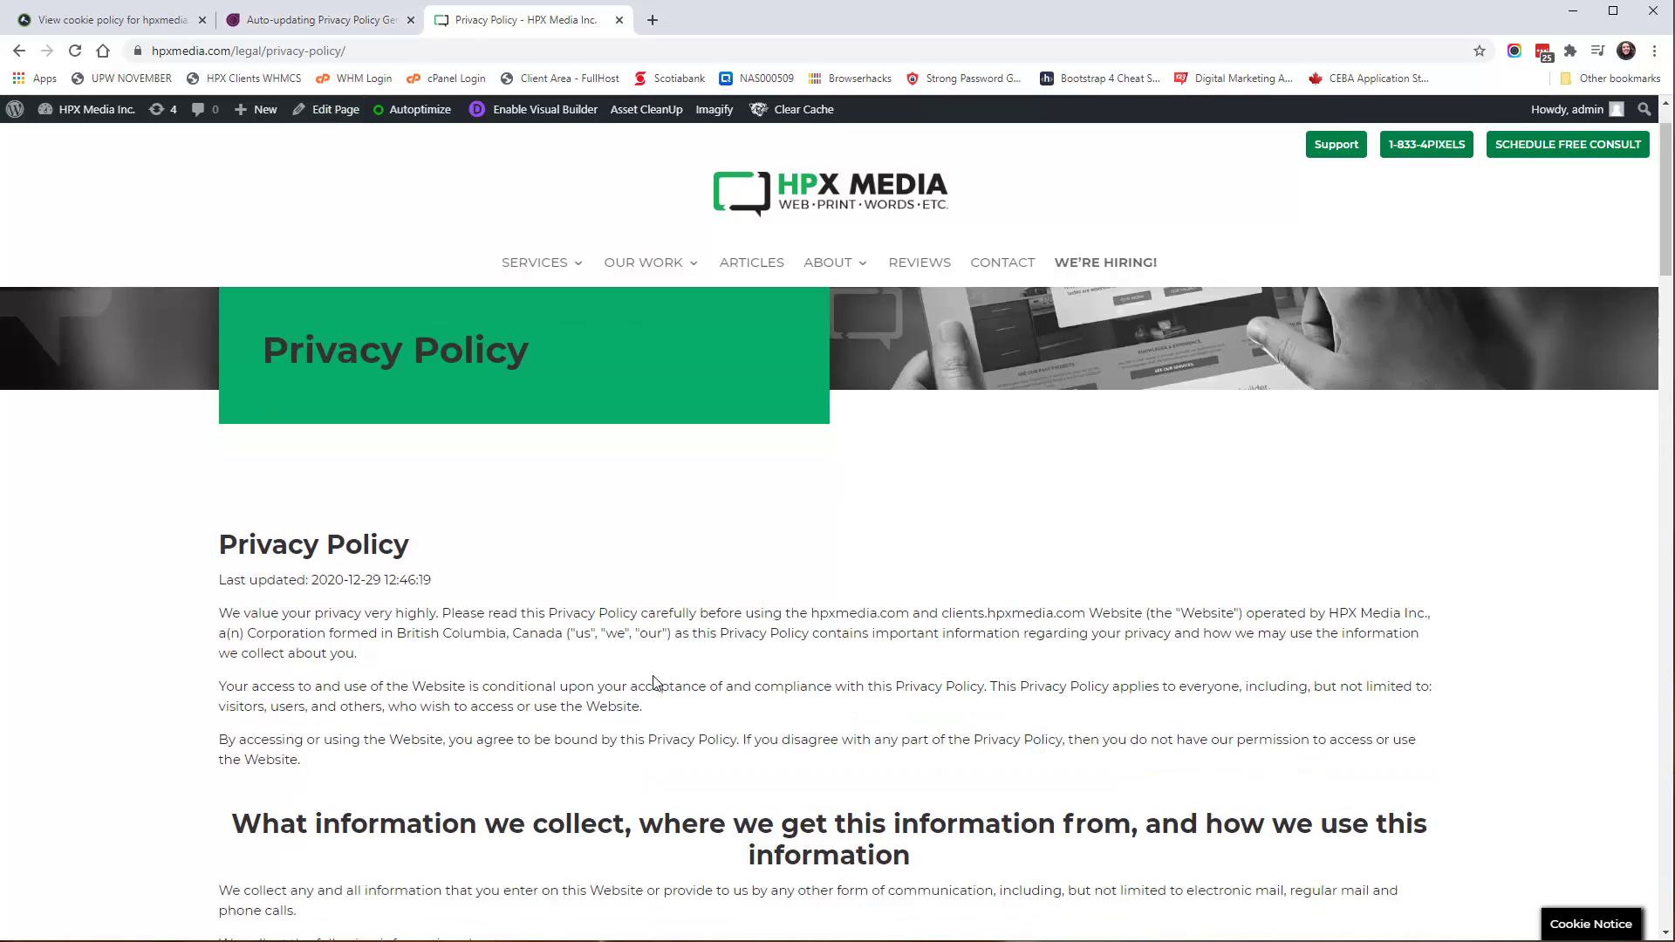
scroll(654, 681, "down", 3)
scroll(655, 611, "up", 4)
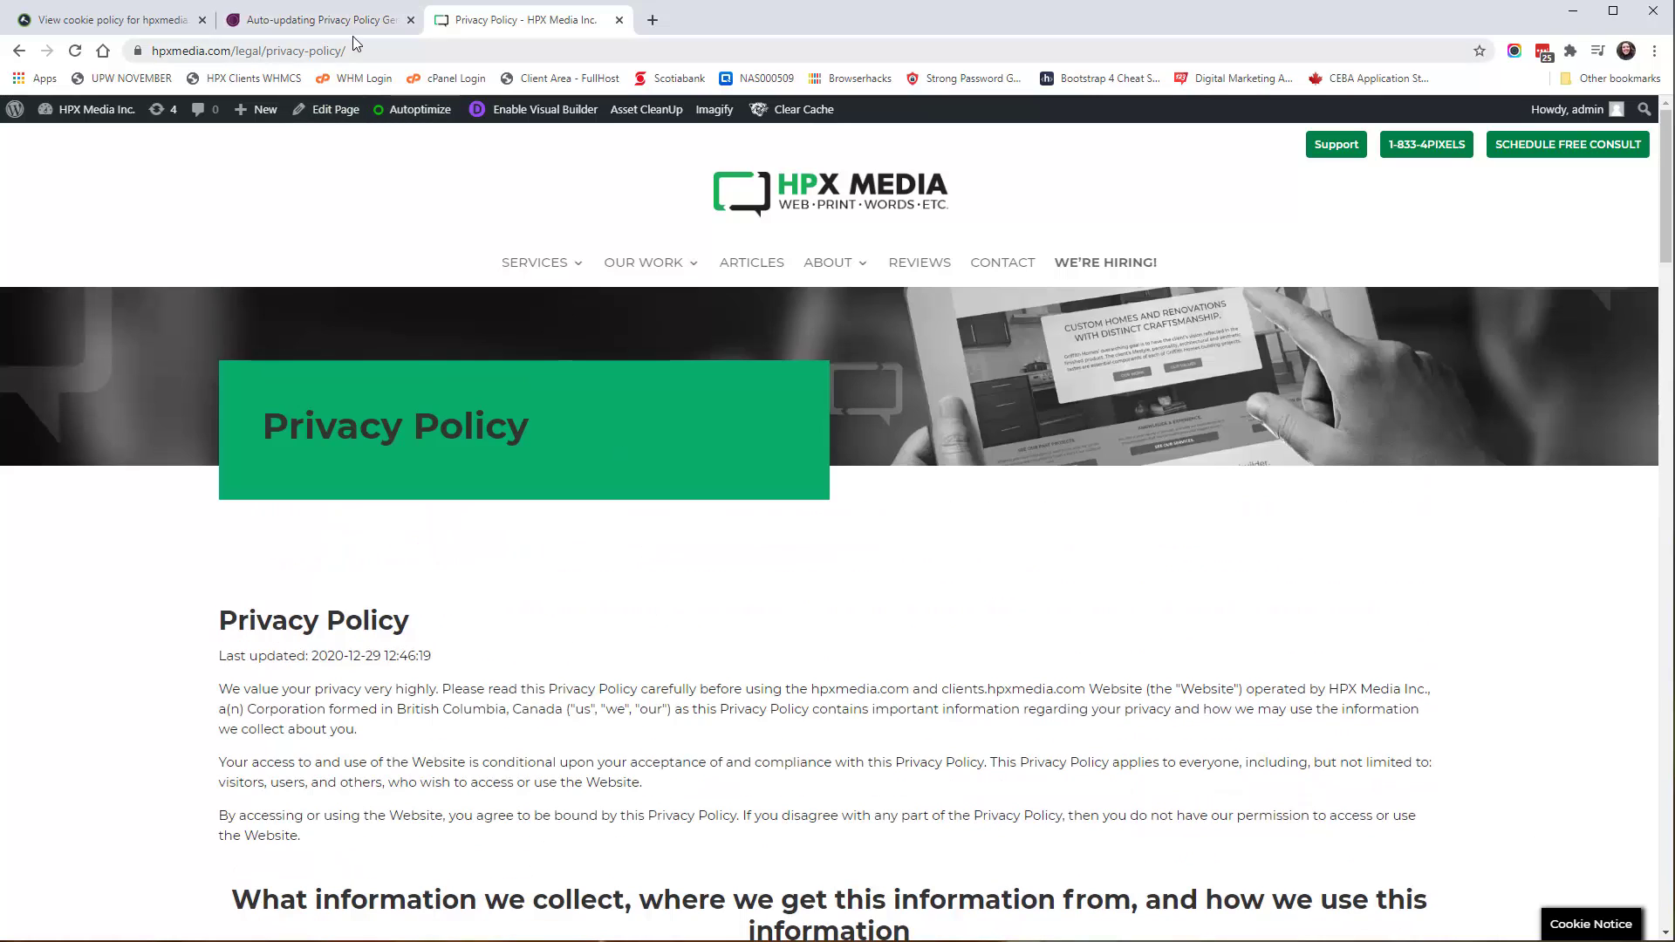
Step: Return to the hpxmedia.com cookie policy in WebsitePolicies, highlight its opening paragraphs and clear the selection
left_click(159, 17)
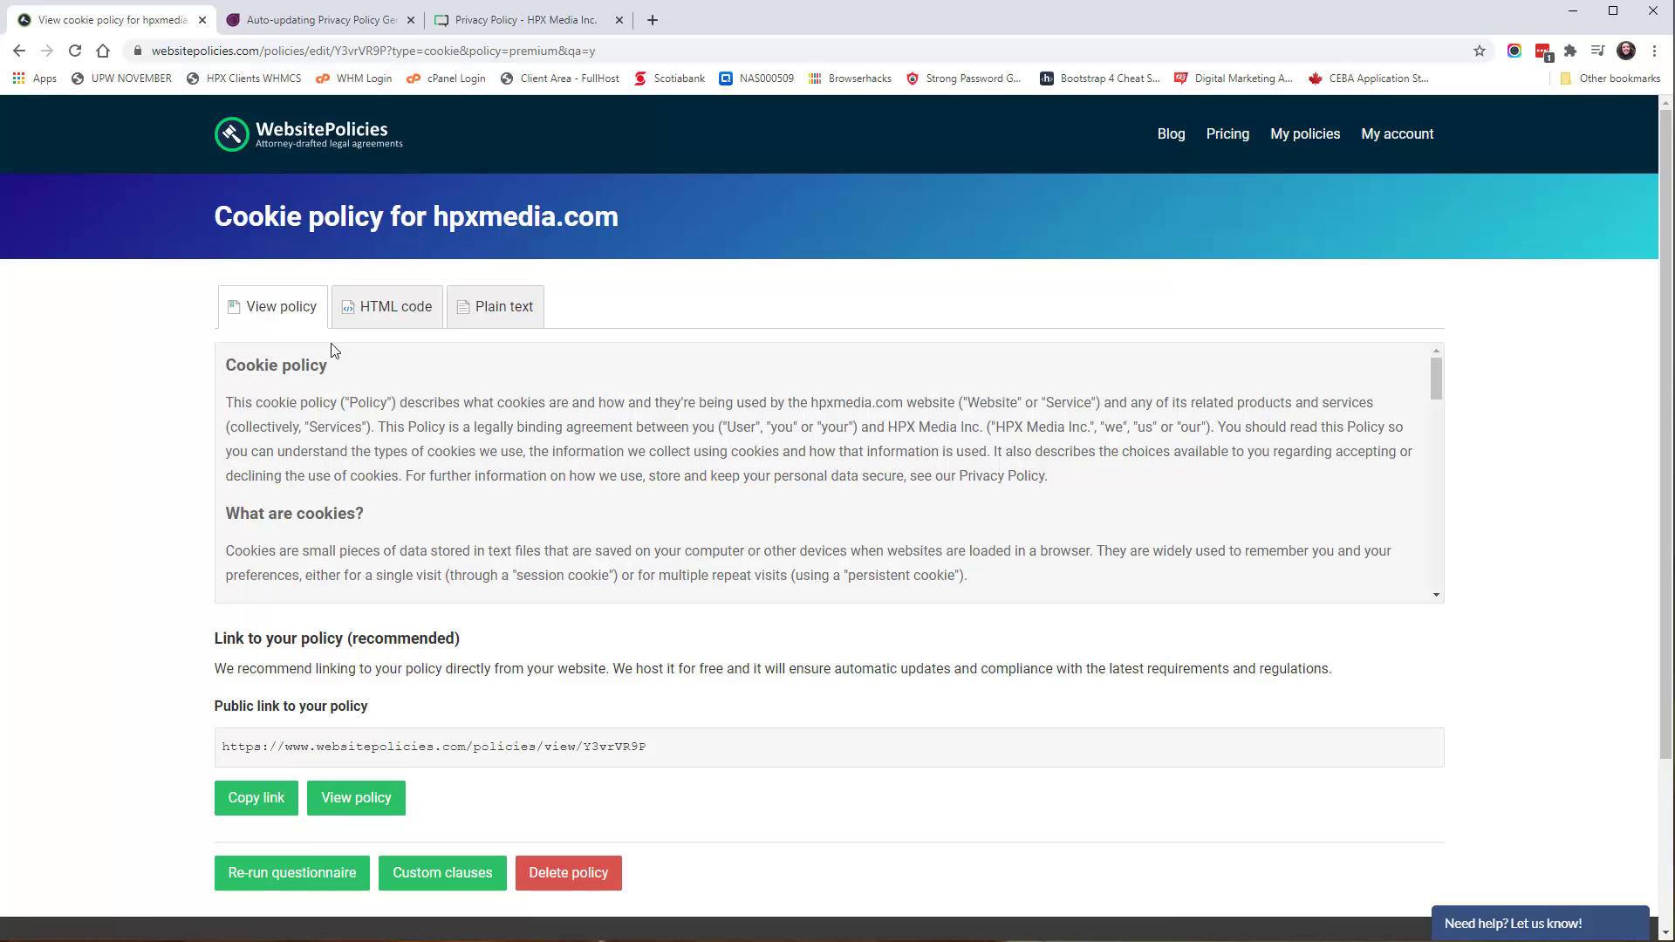
left_click_drag(227, 365, 455, 588)
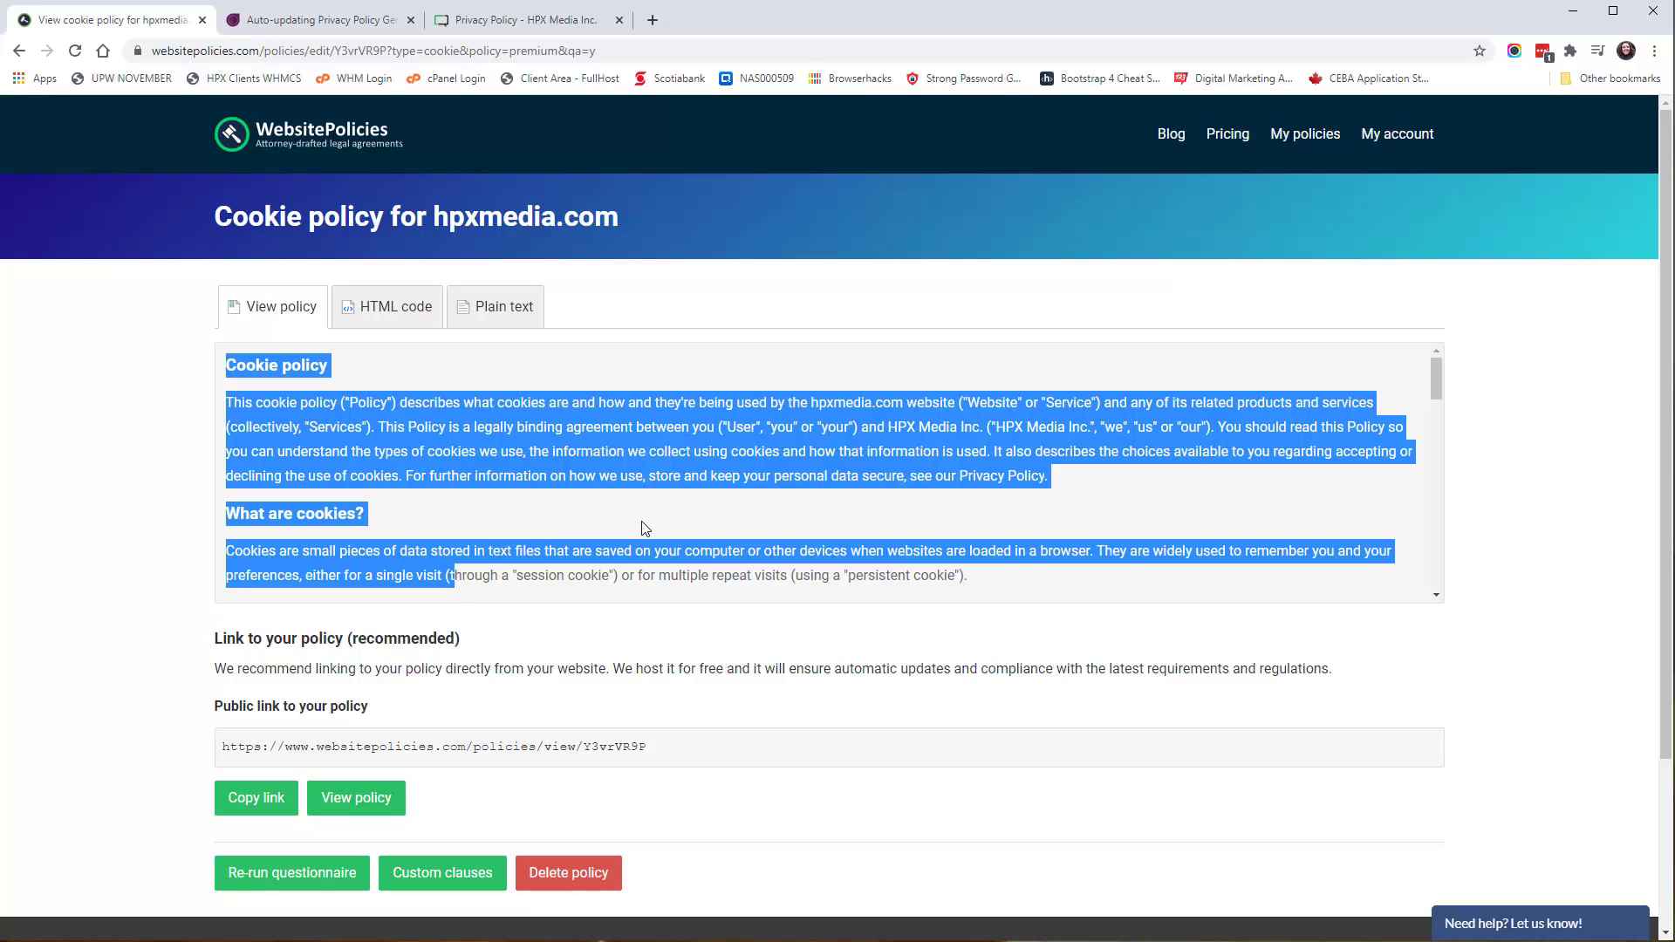
left_click(548, 574)
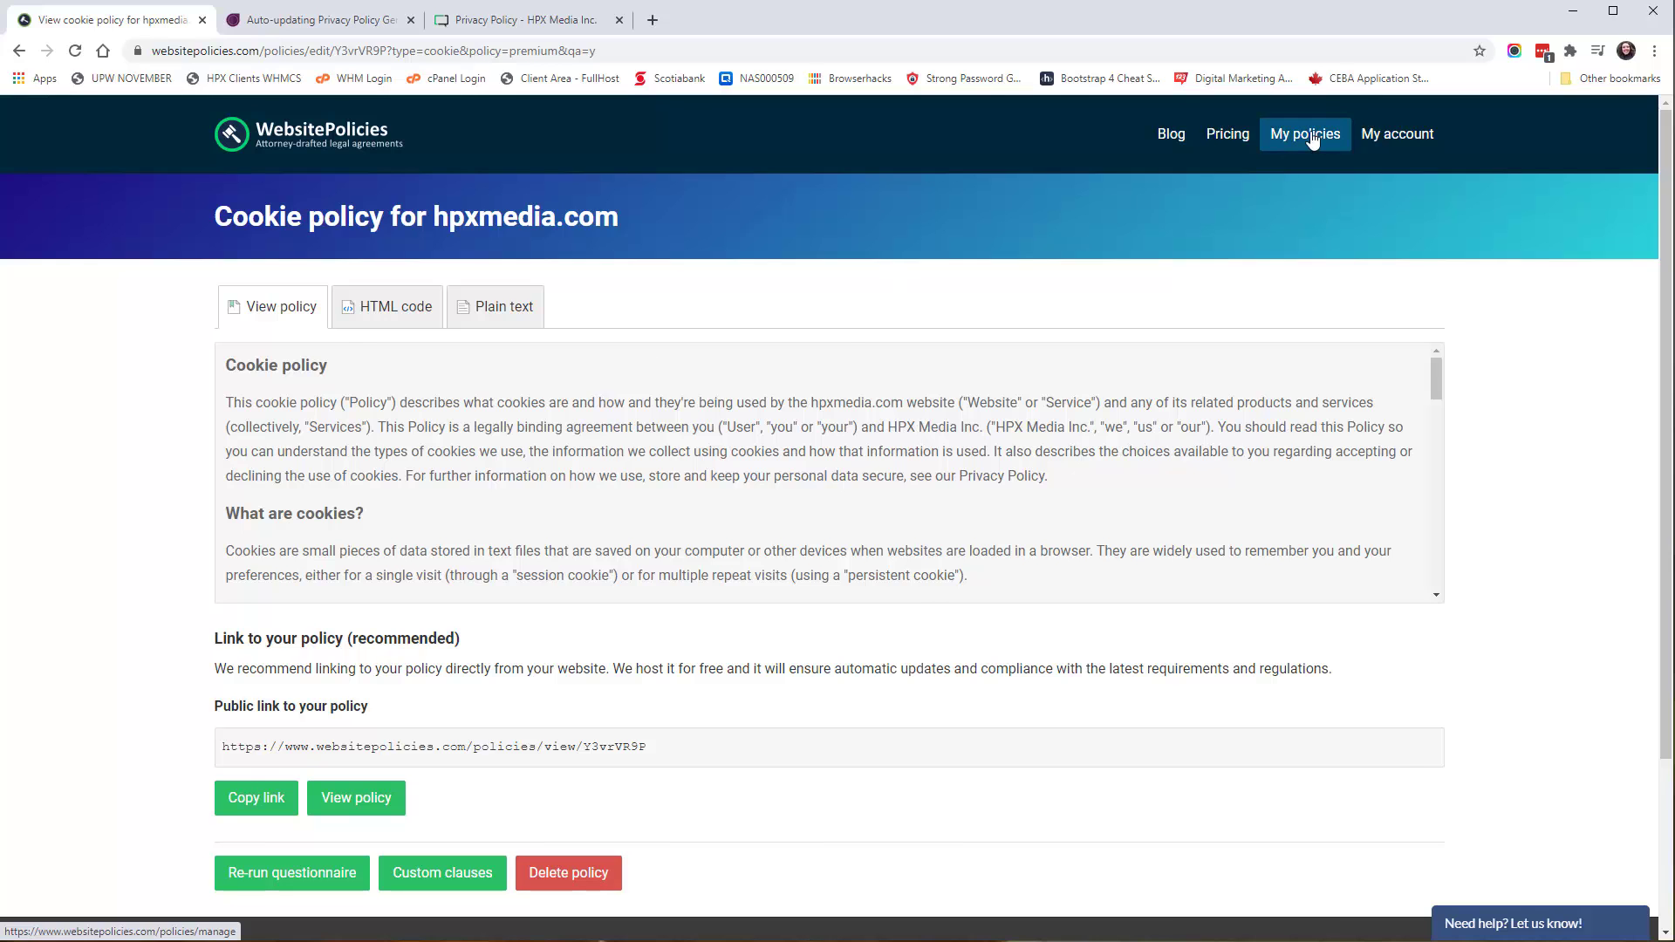
Step: Go to the list of policies, reopen the hpxmedia.com cookie policy to view its public link options, and go back
left_click(1283, 138)
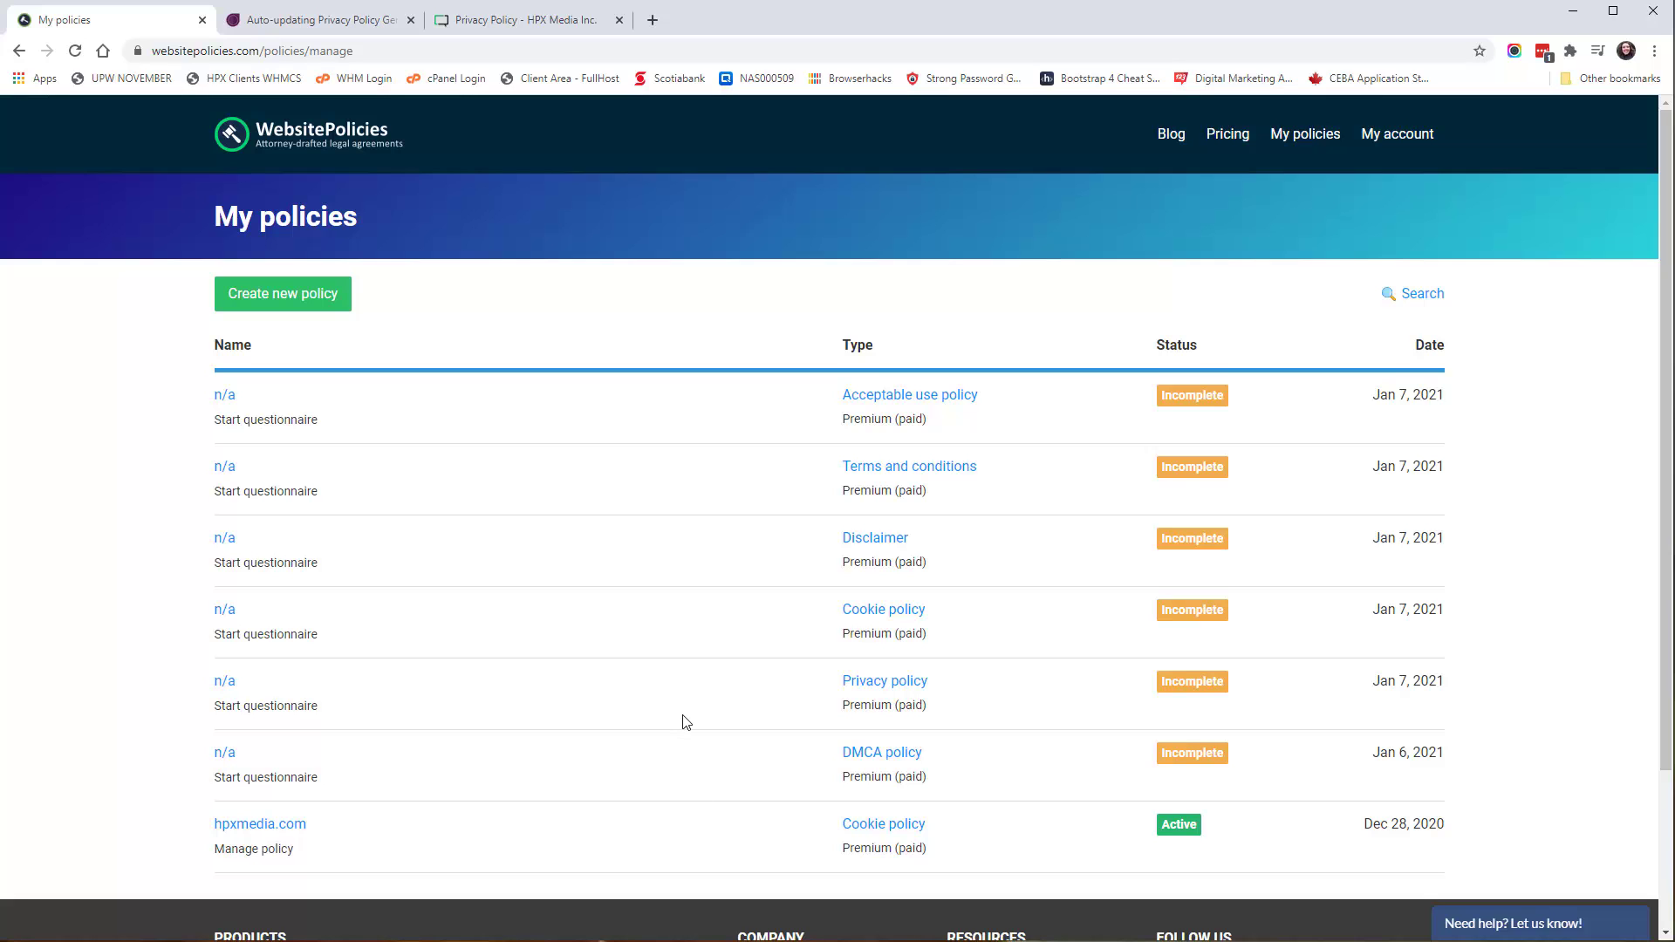
left_click(919, 683)
left_click(299, 835)
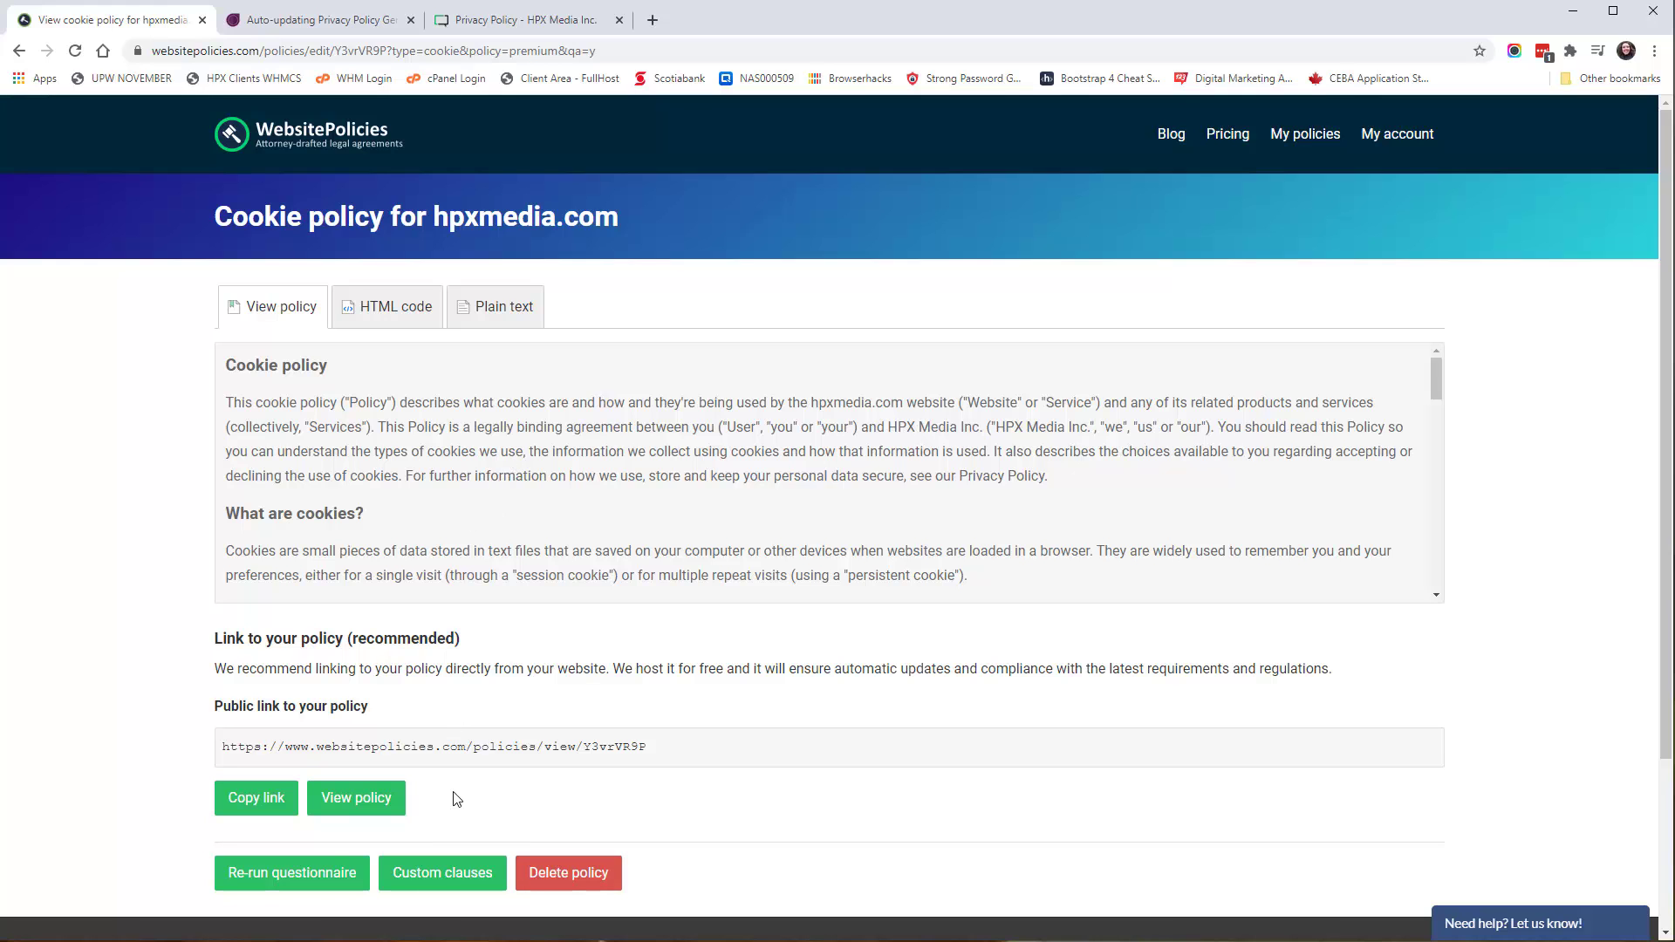
key("alt+Left")
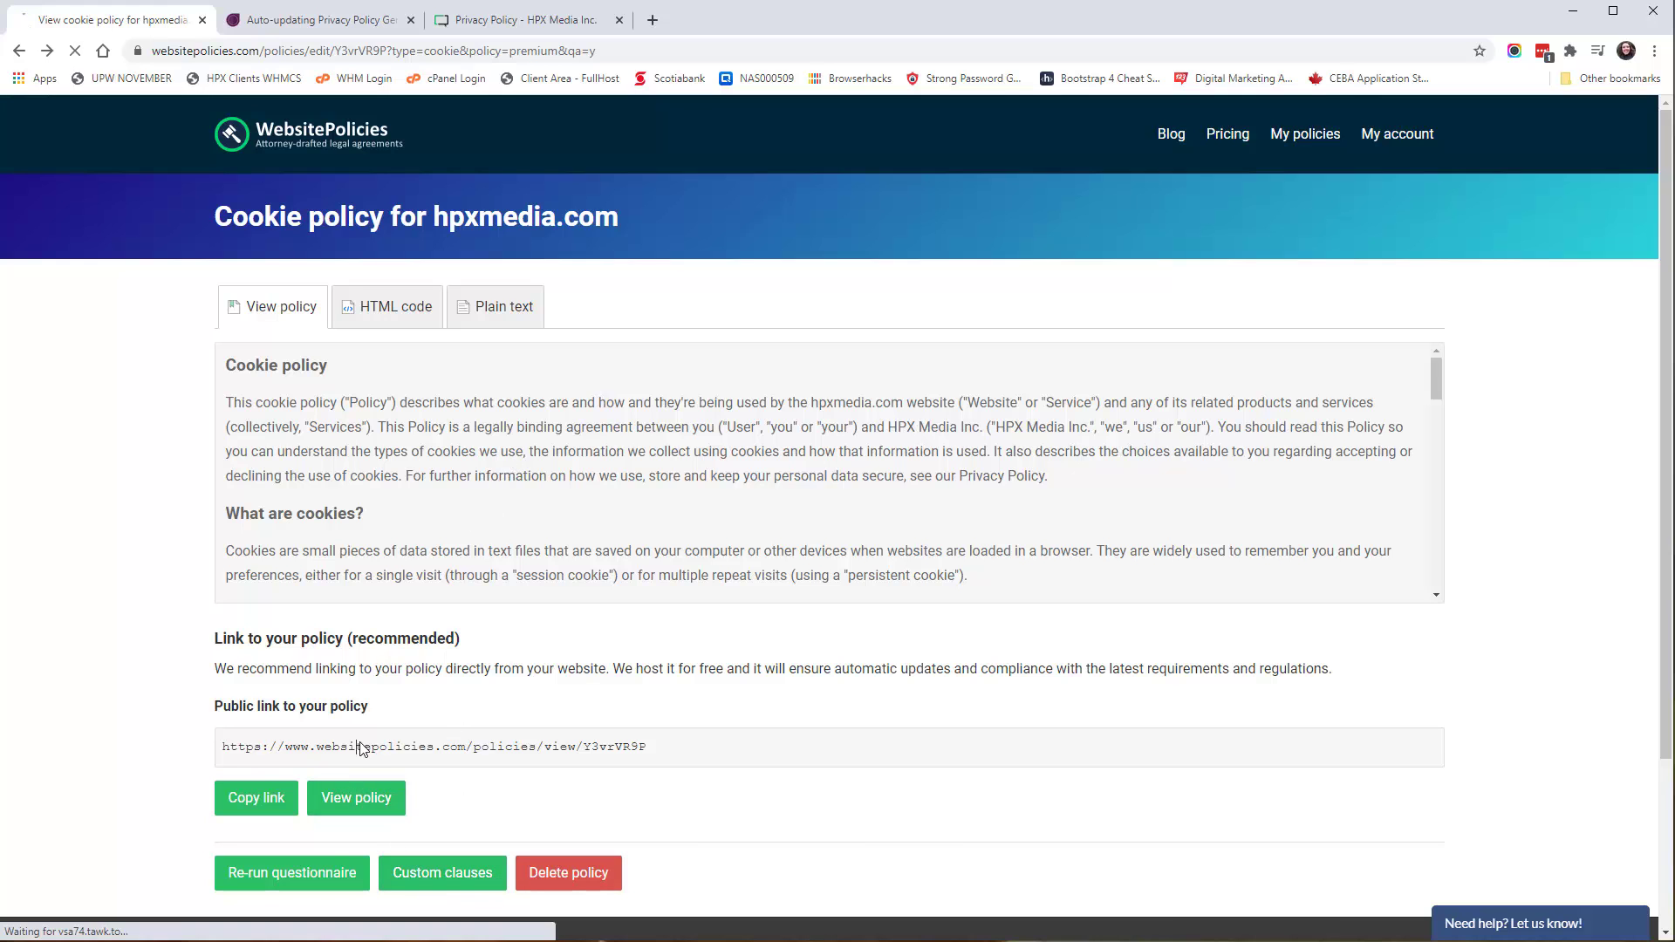